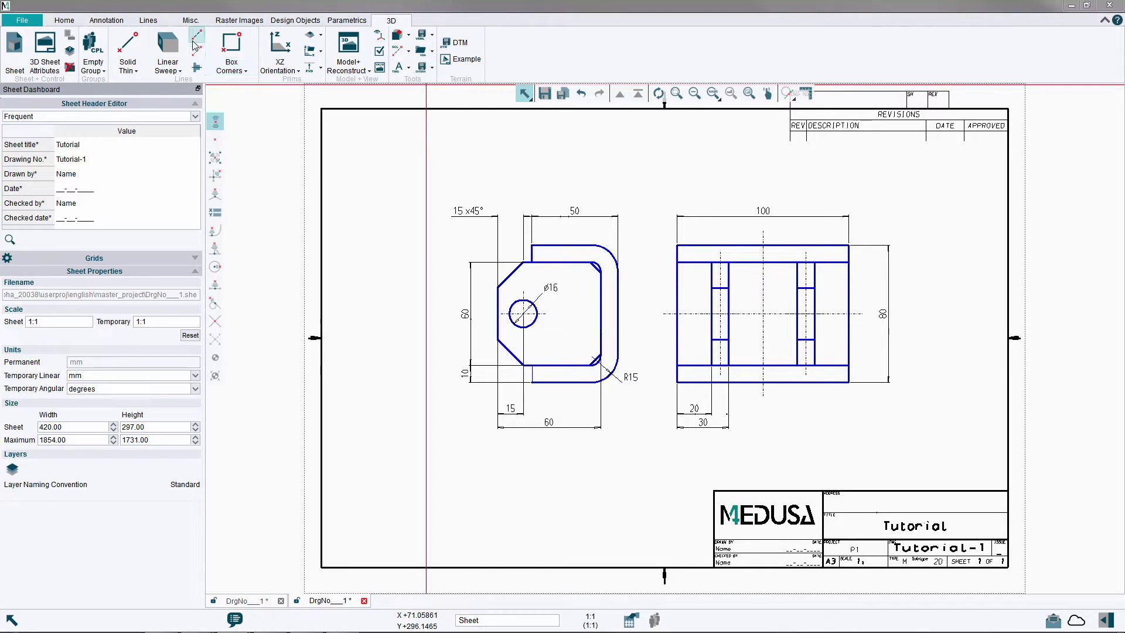
- Start a Box Corners view box with the view_box style on the 3D - view definitions layer
click(196, 40)
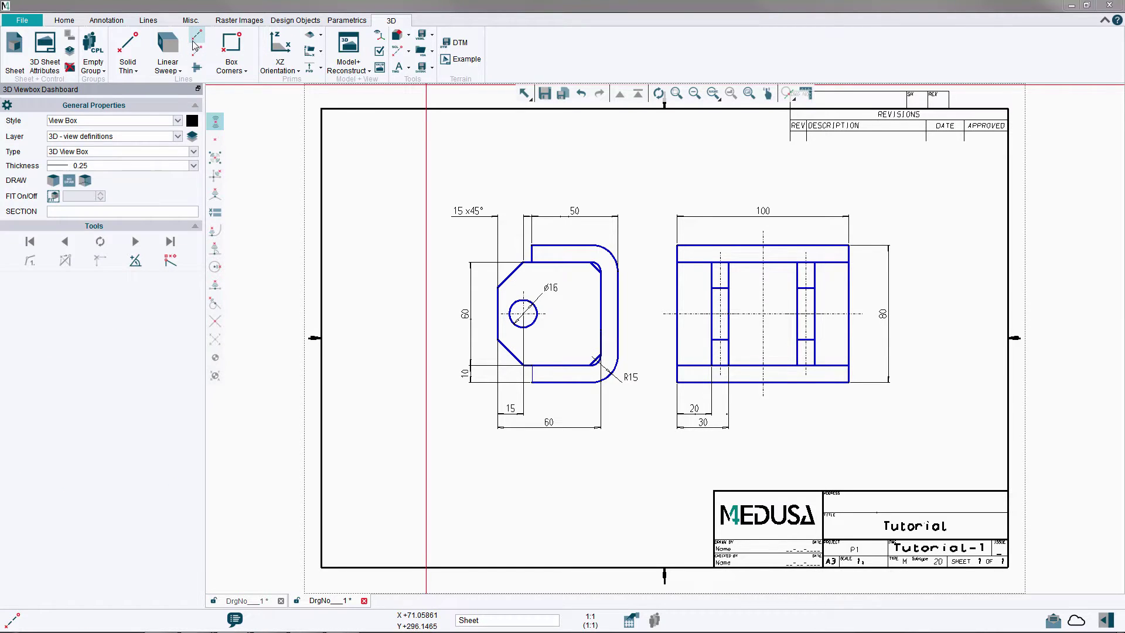
click(231, 50)
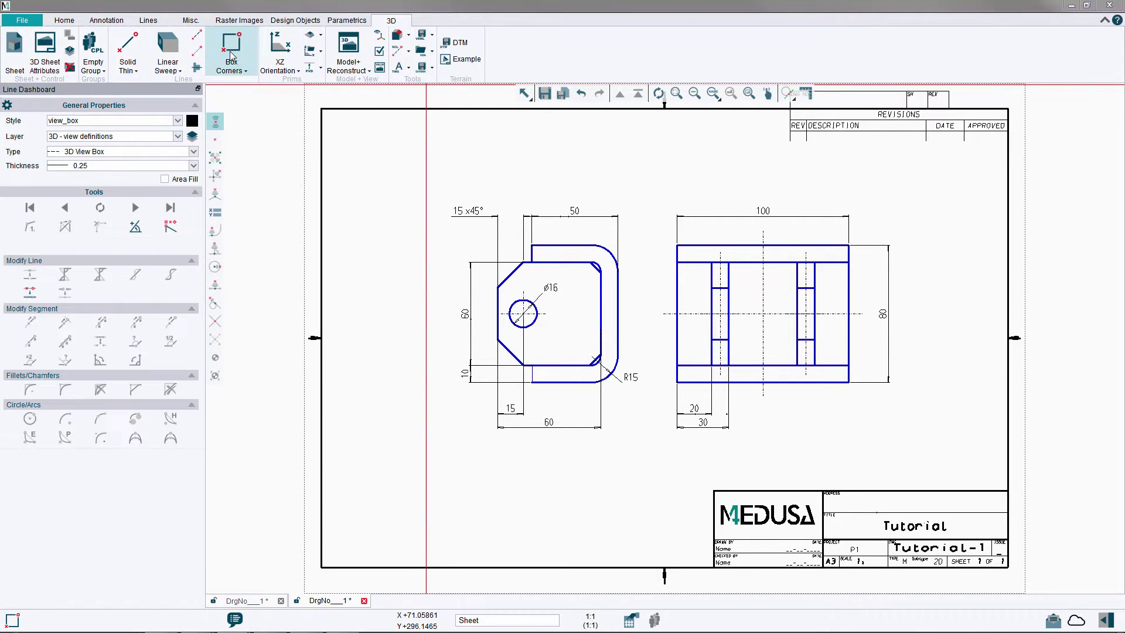
- Draw a 3D view box from above the left view's top-left to below its opposite corner
click(404, 188)
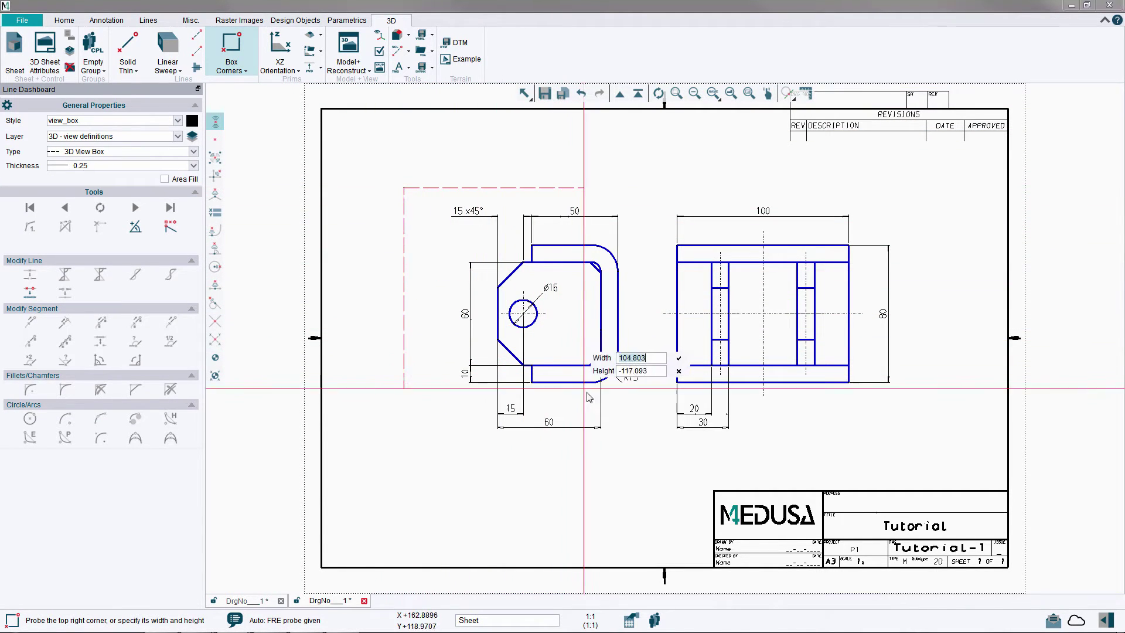
click(643, 443)
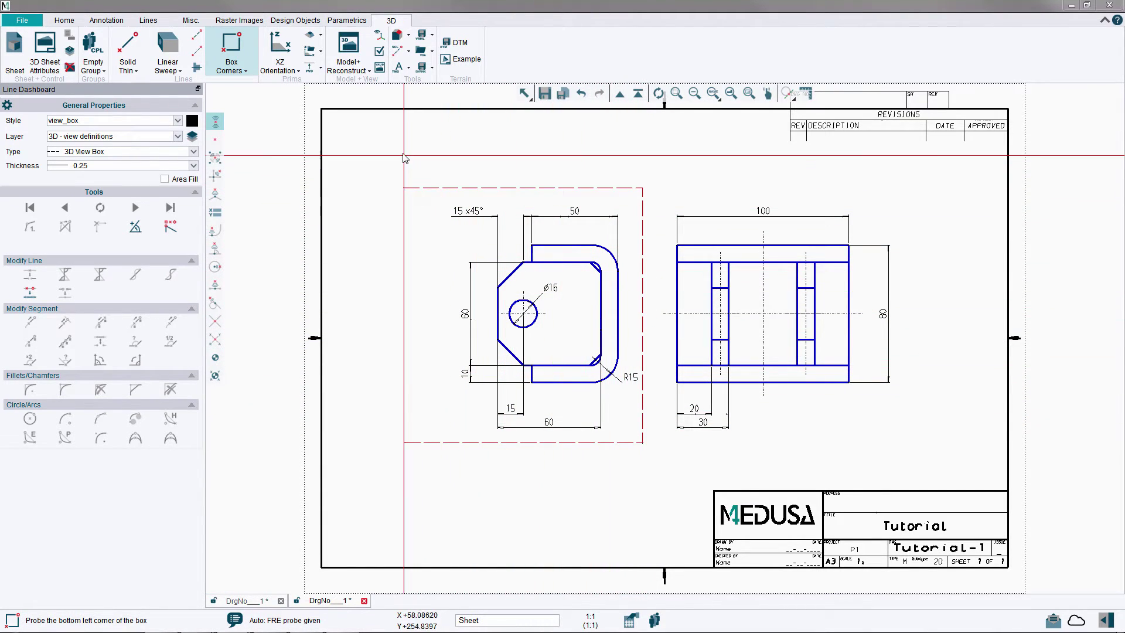
click(788, 94)
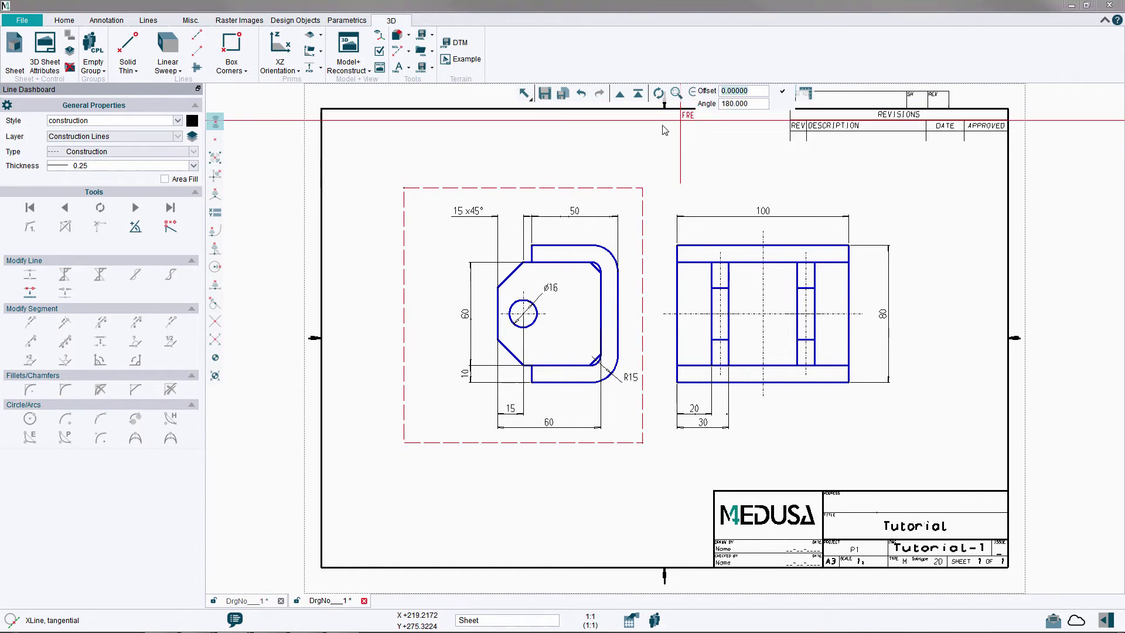
- Add tangential construction lines along the left view box's top and bottom edges
click(562, 188)
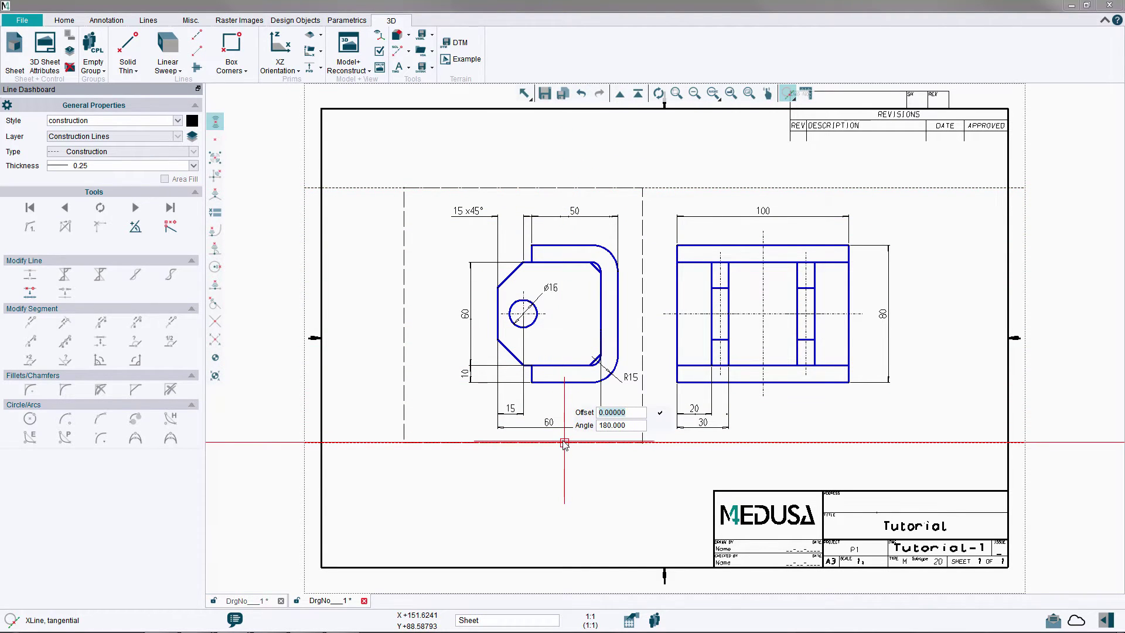
click(564, 443)
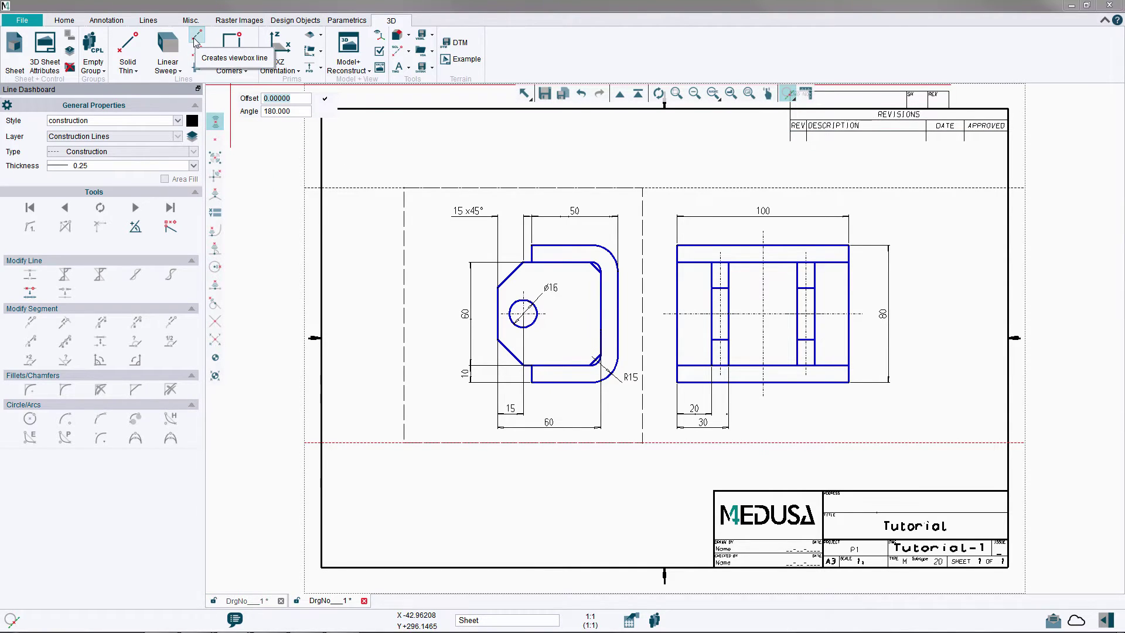
click(212, 50)
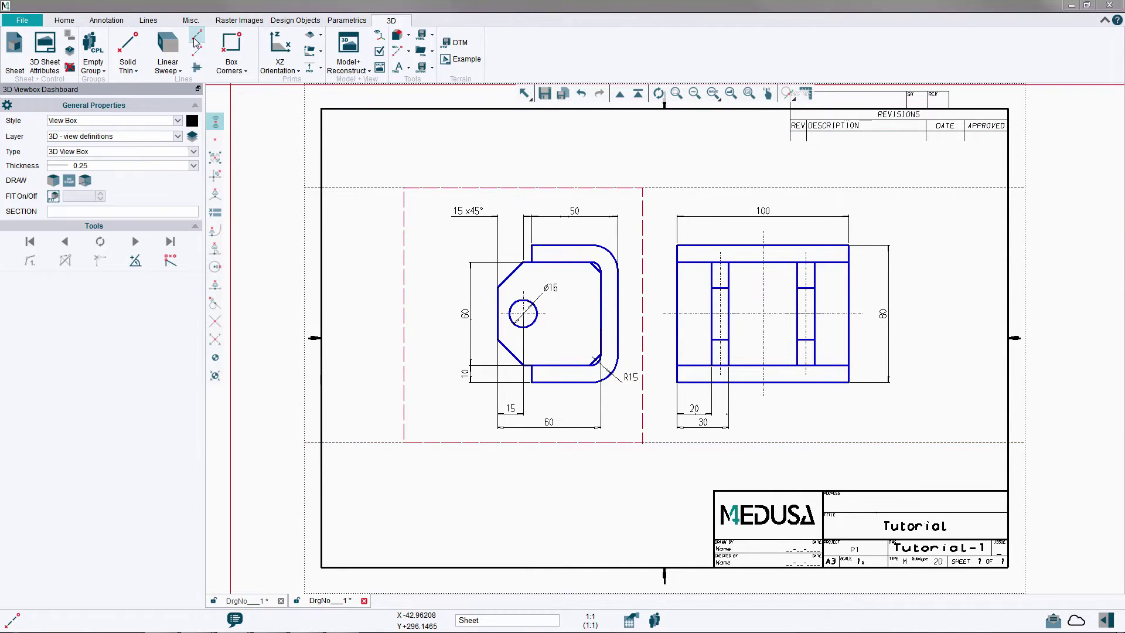
click(244, 56)
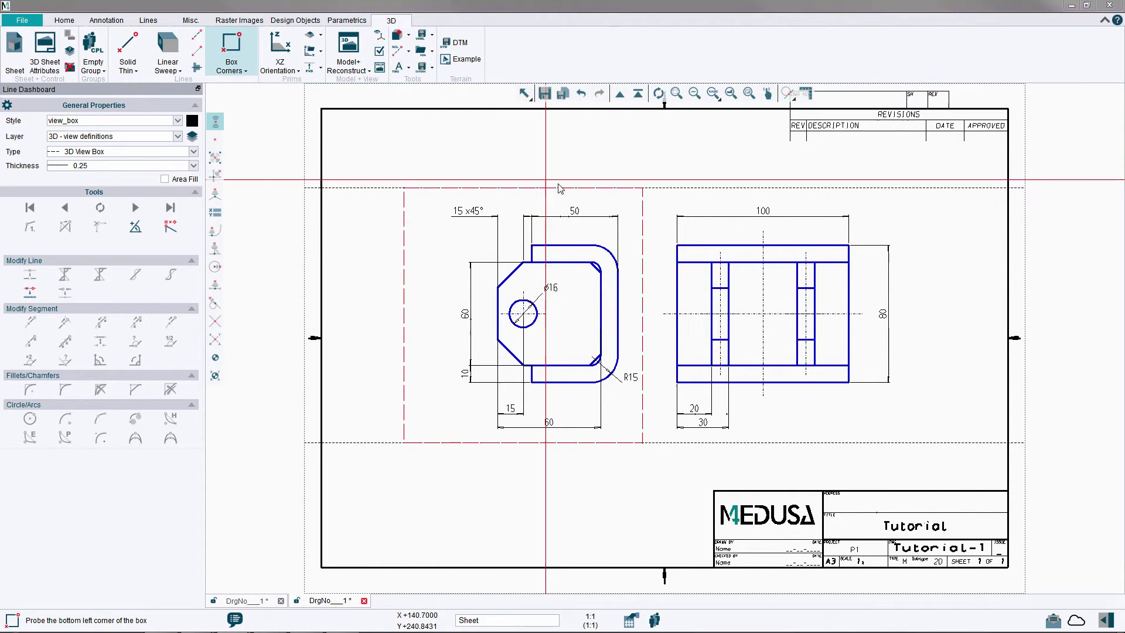
- Box the right view with corners on the construction lines, matching the first box's height
click(654, 188)
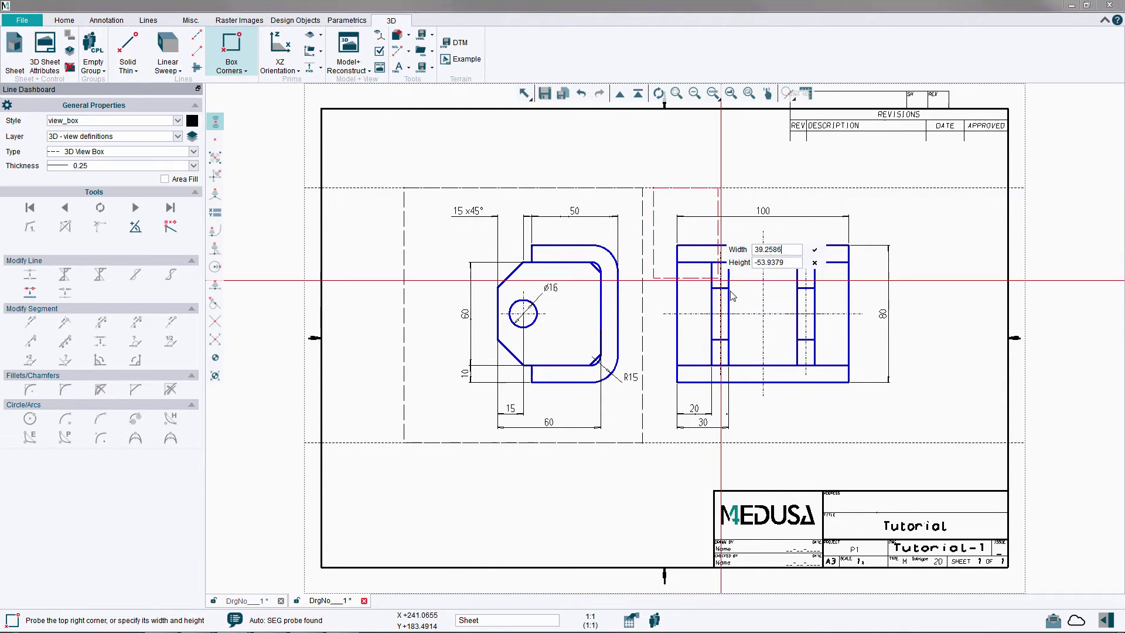
click(923, 445)
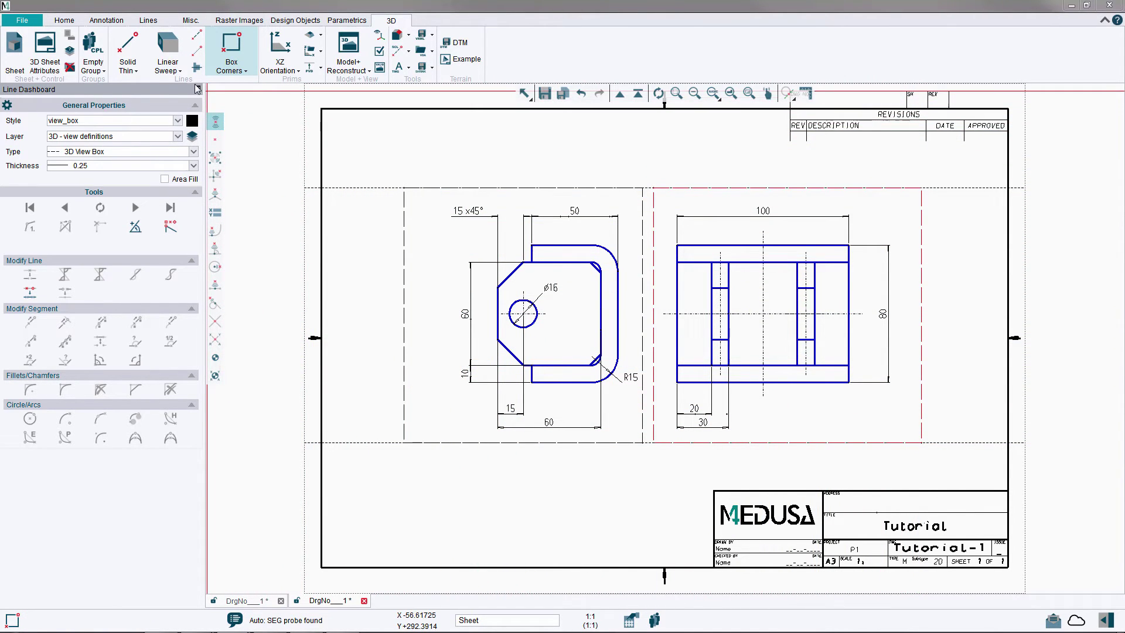
click(70, 24)
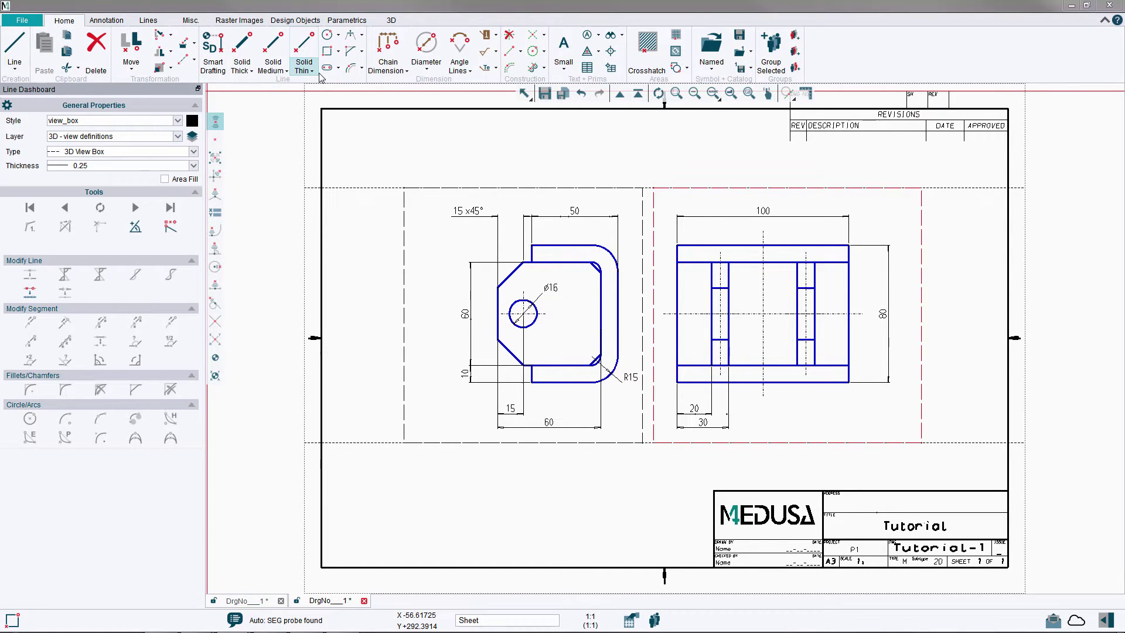
- Add a horizontal construction line just beneath both view boxes' bottom edges
click(521, 53)
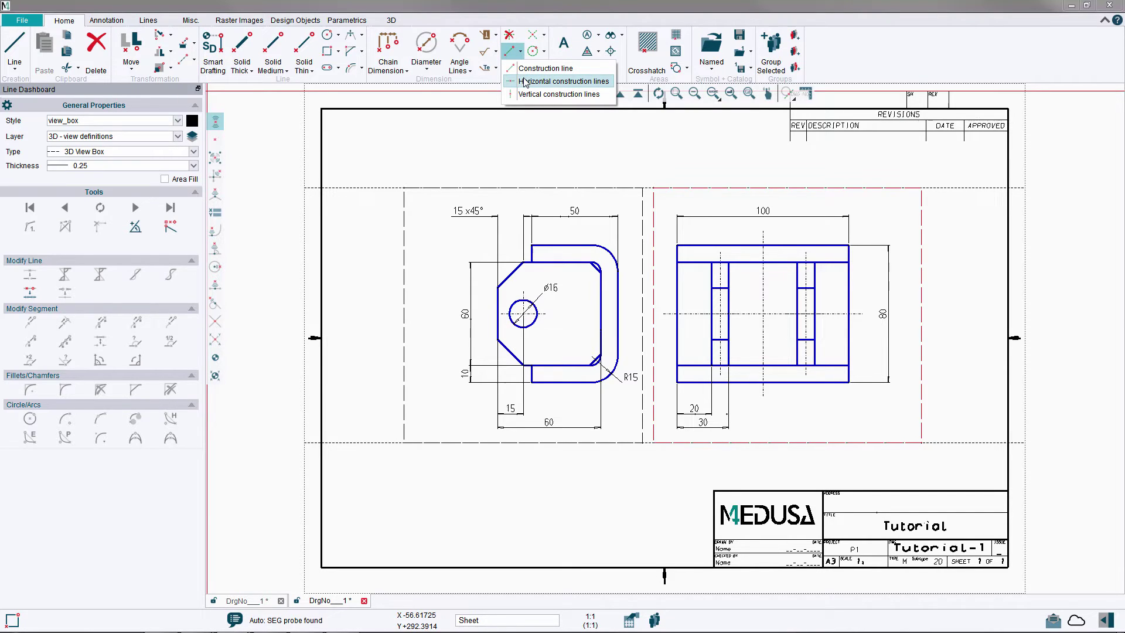
click(525, 82)
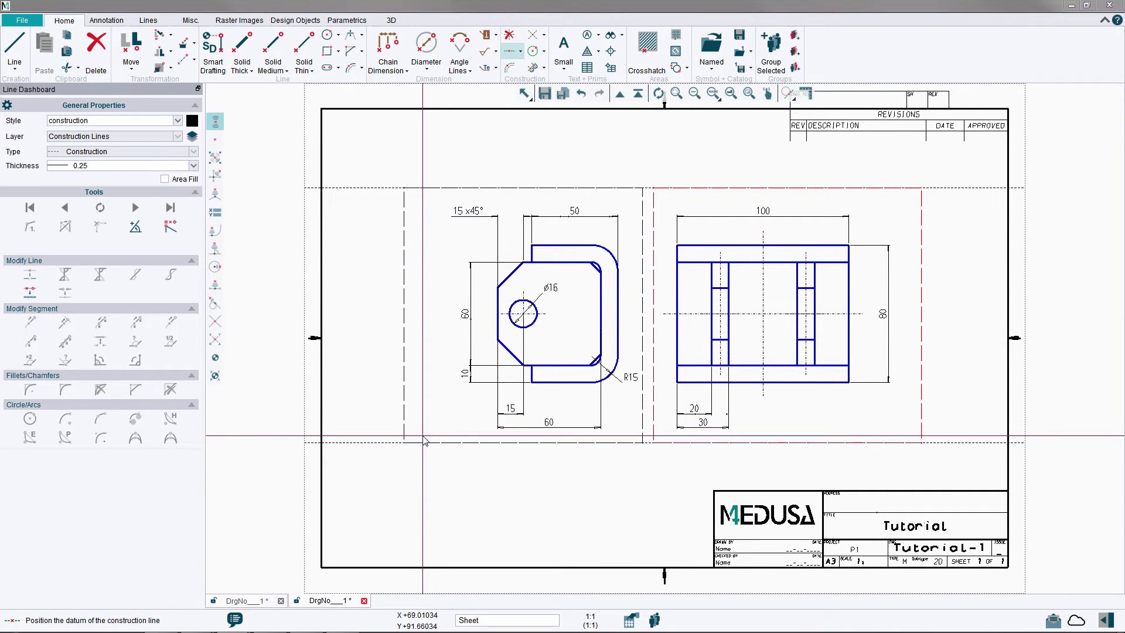
click(422, 436)
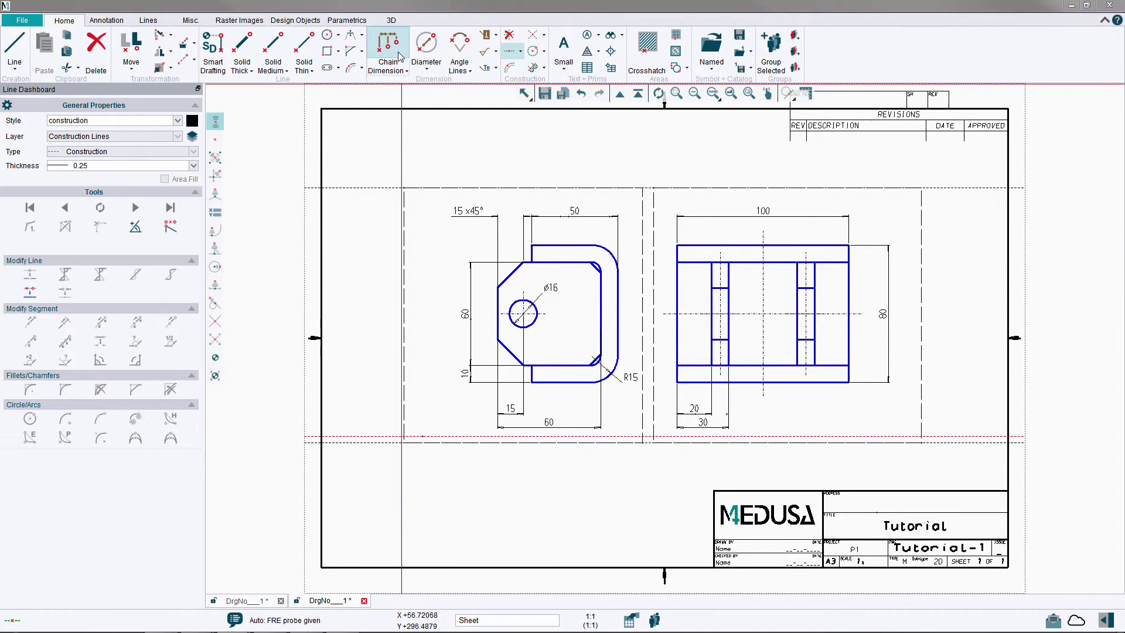
click(391, 20)
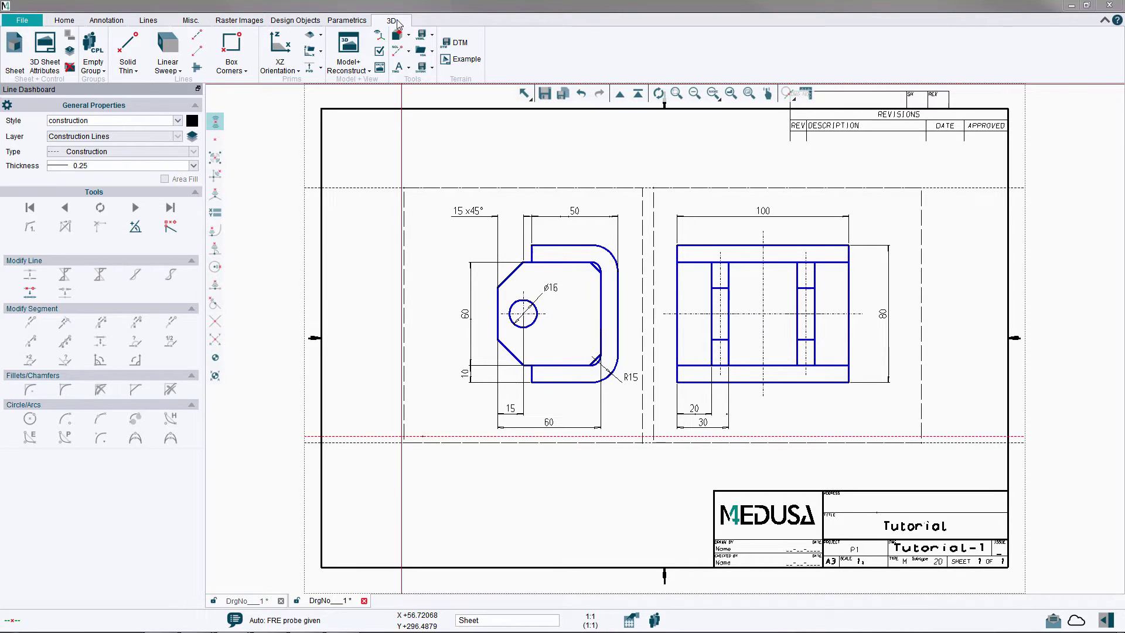
- Place a YZ-orientation datum symbol at the left view box's lower-left corner
click(292, 66)
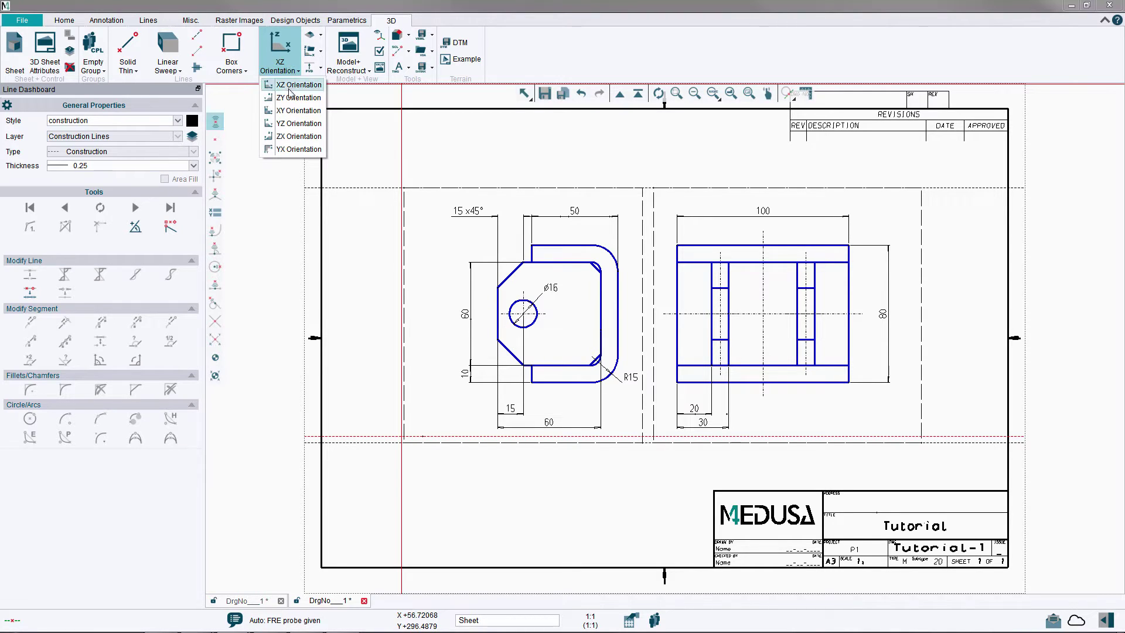
click(299, 124)
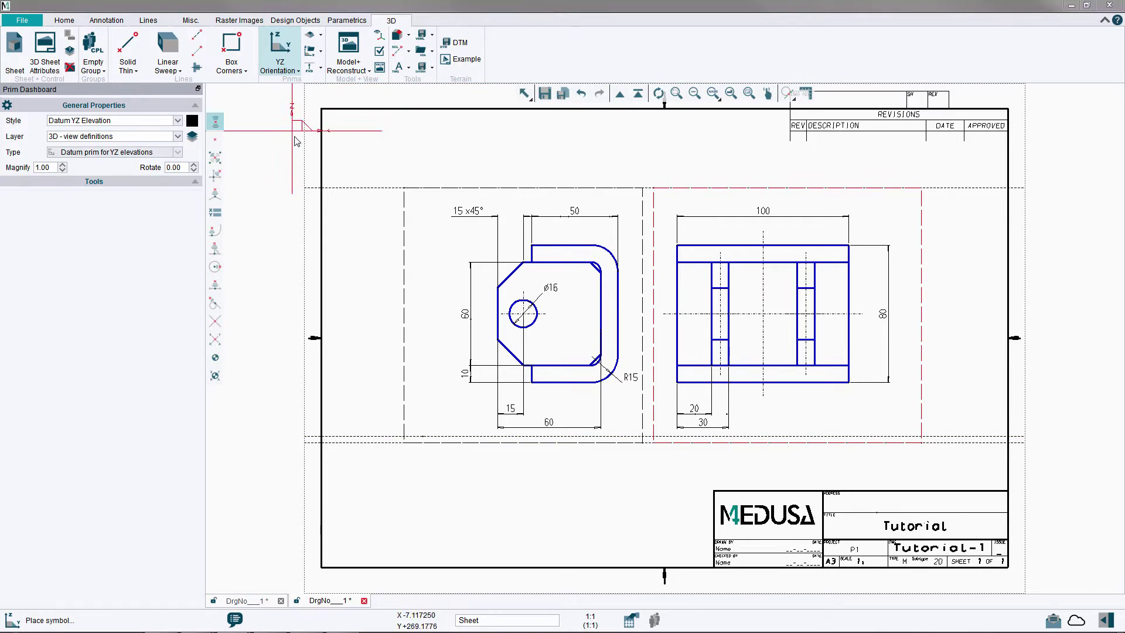
click(414, 439)
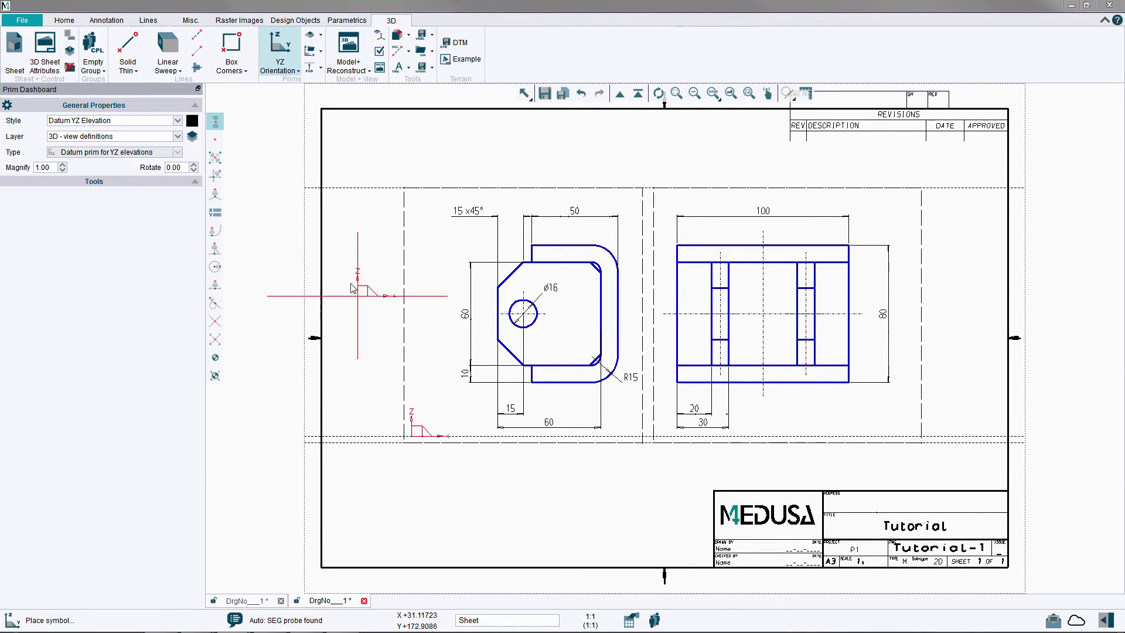
click(297, 73)
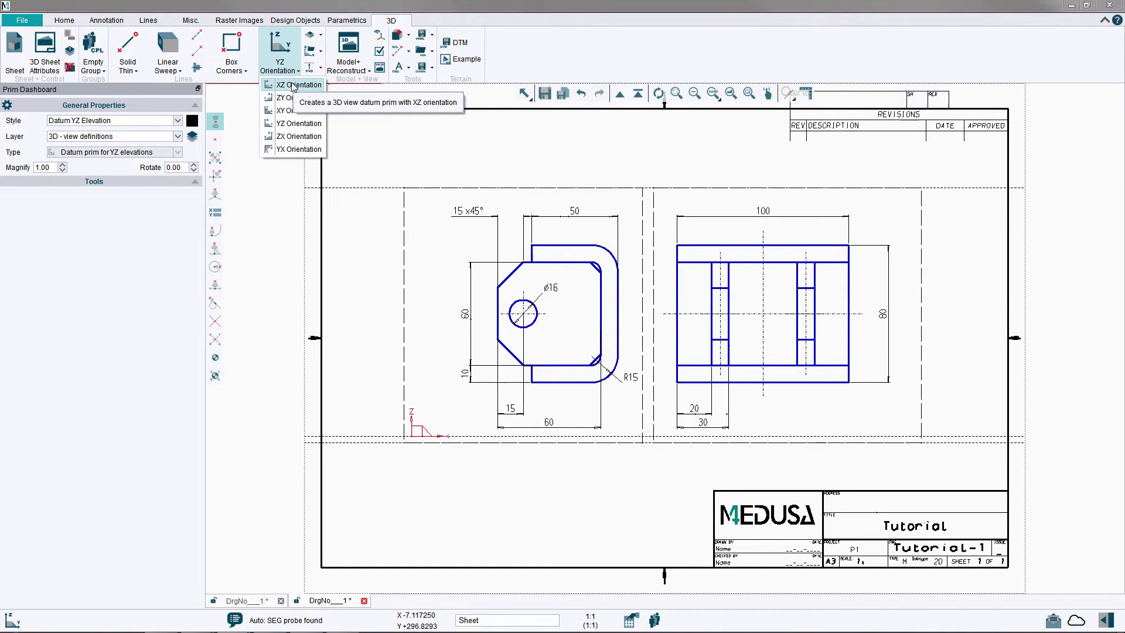
- Place an XZ-orientation datum at the right view box's lower-right corner and exit the tool
click(292, 85)
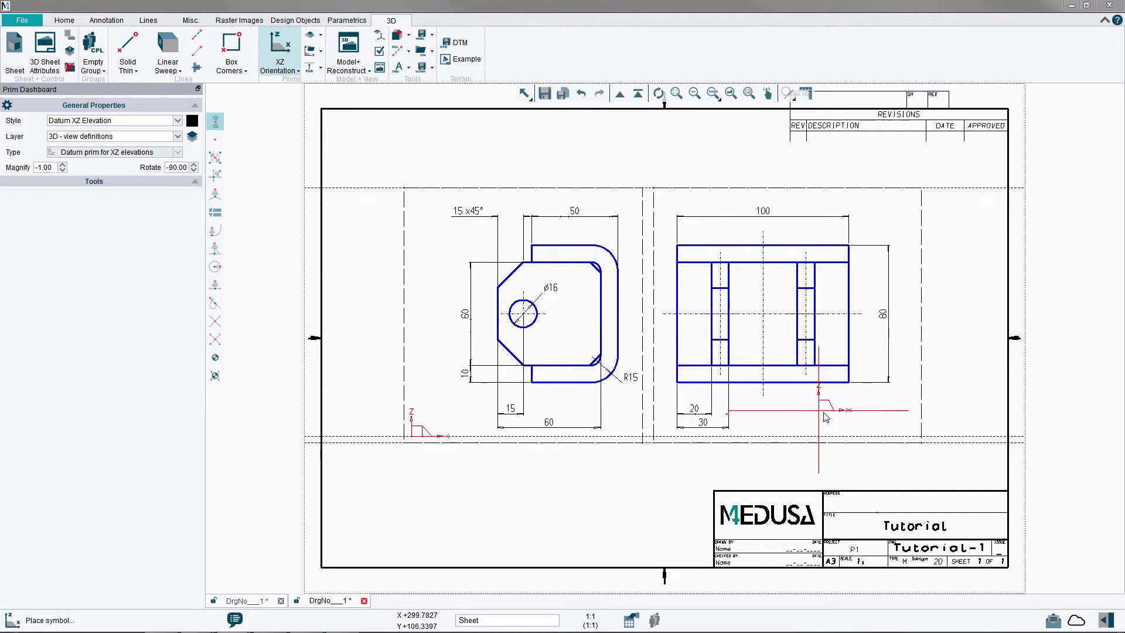
click(885, 442)
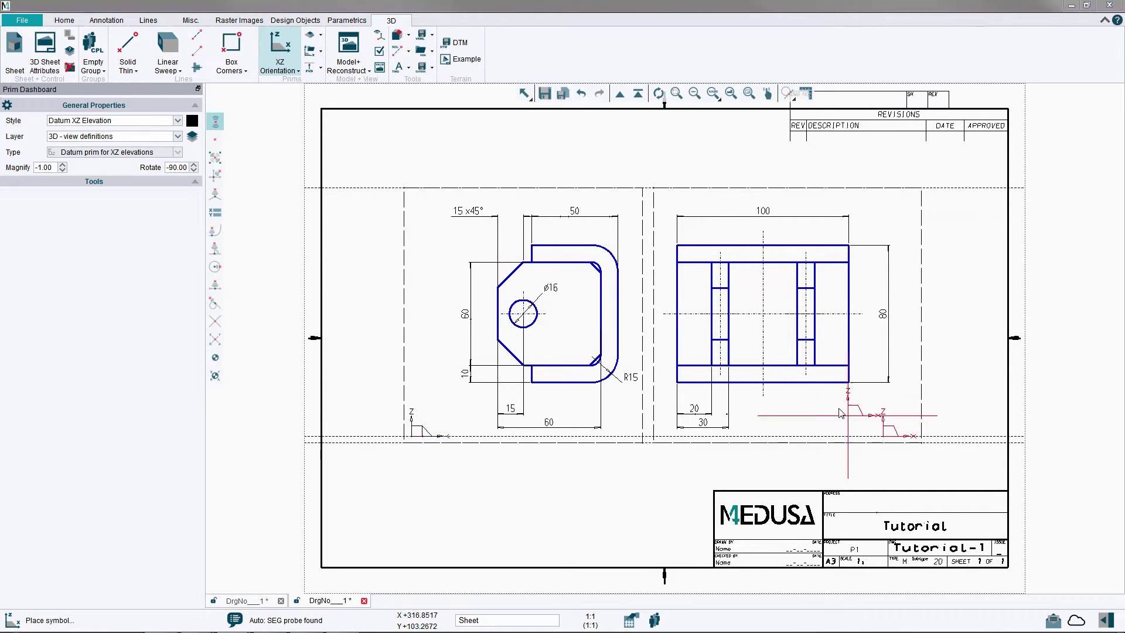
right_click(651, 337)
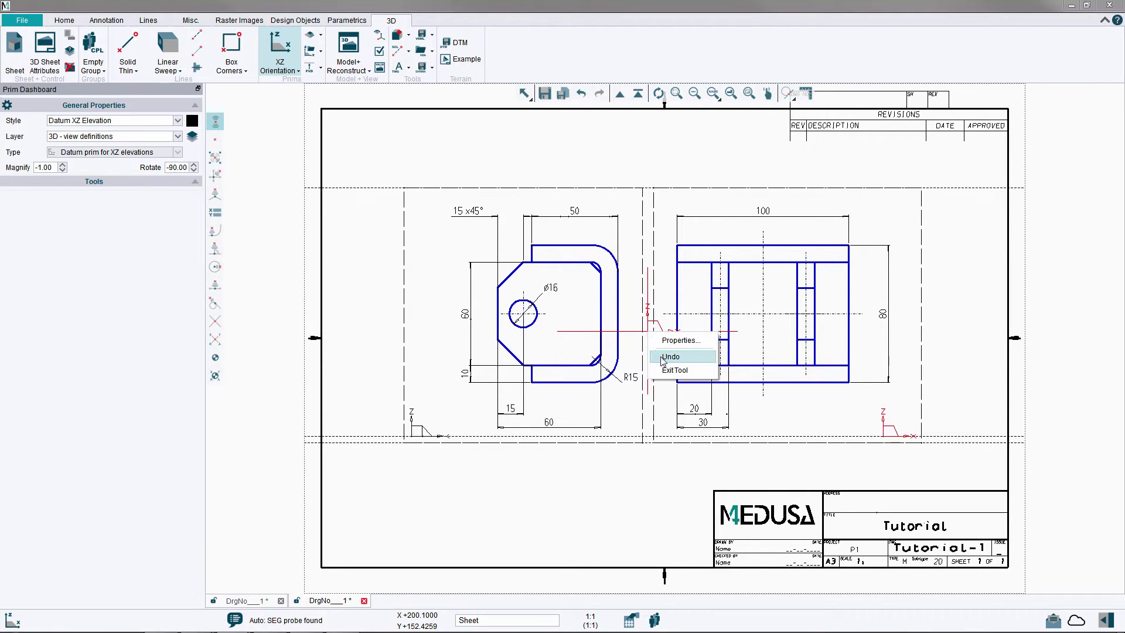
click(674, 370)
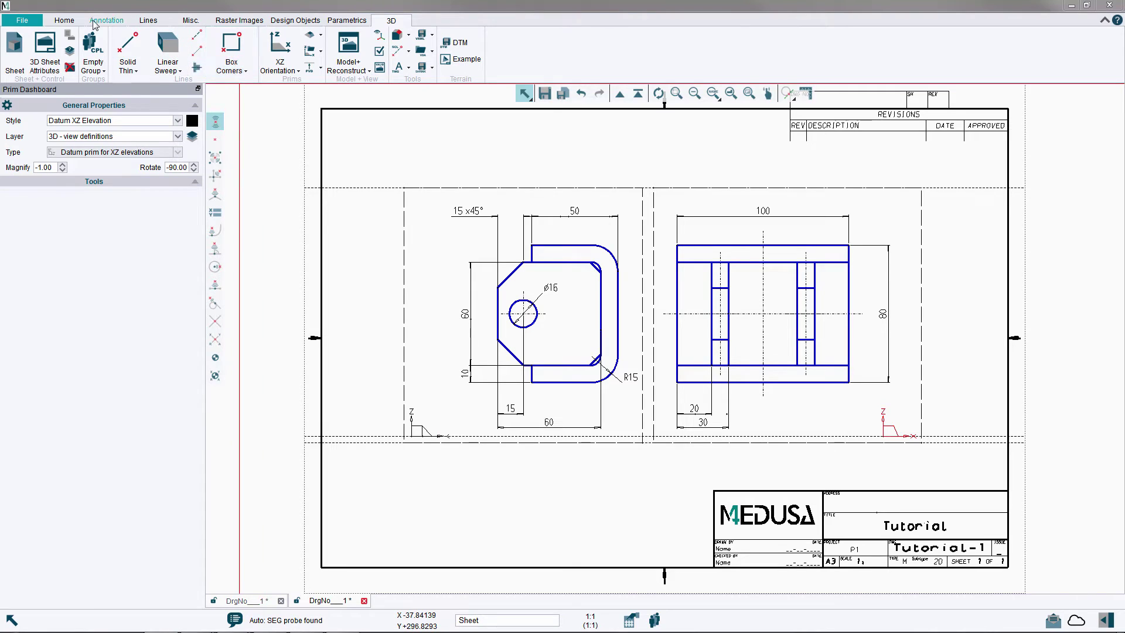
- Delete all construction lines, refresh the graphics, and show the Structure panel's element tree
click(76, 21)
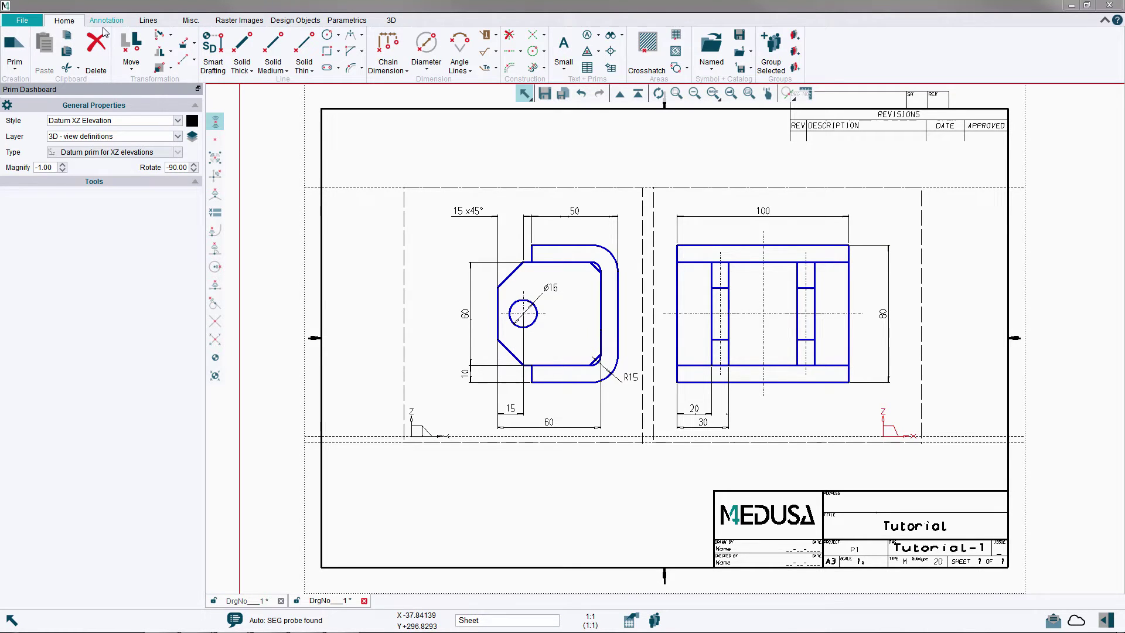
click(509, 35)
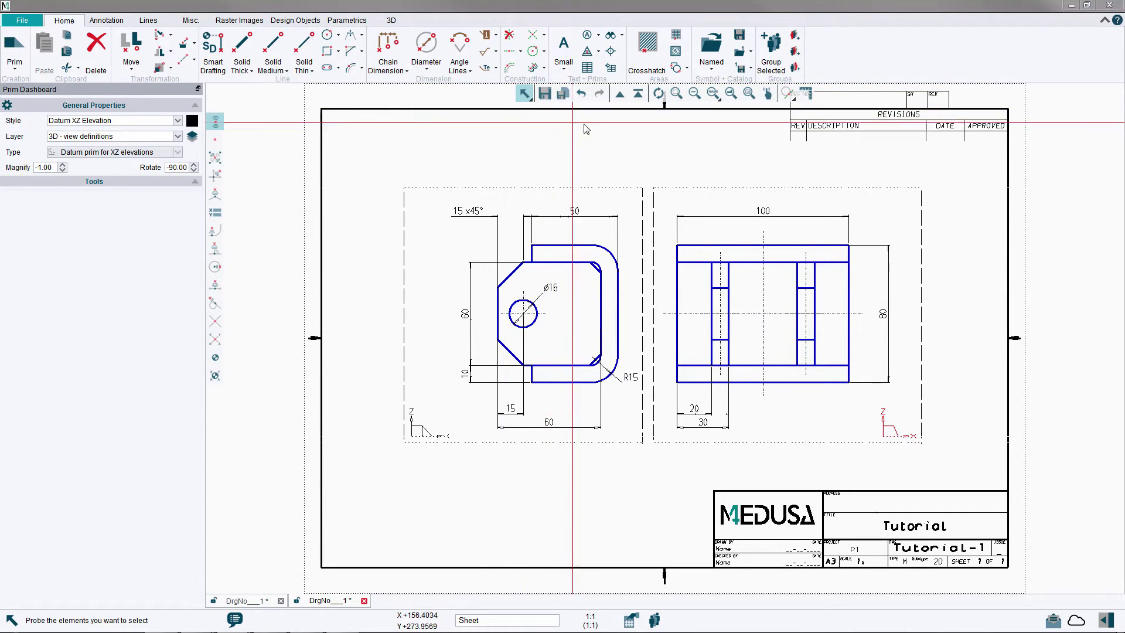
click(659, 95)
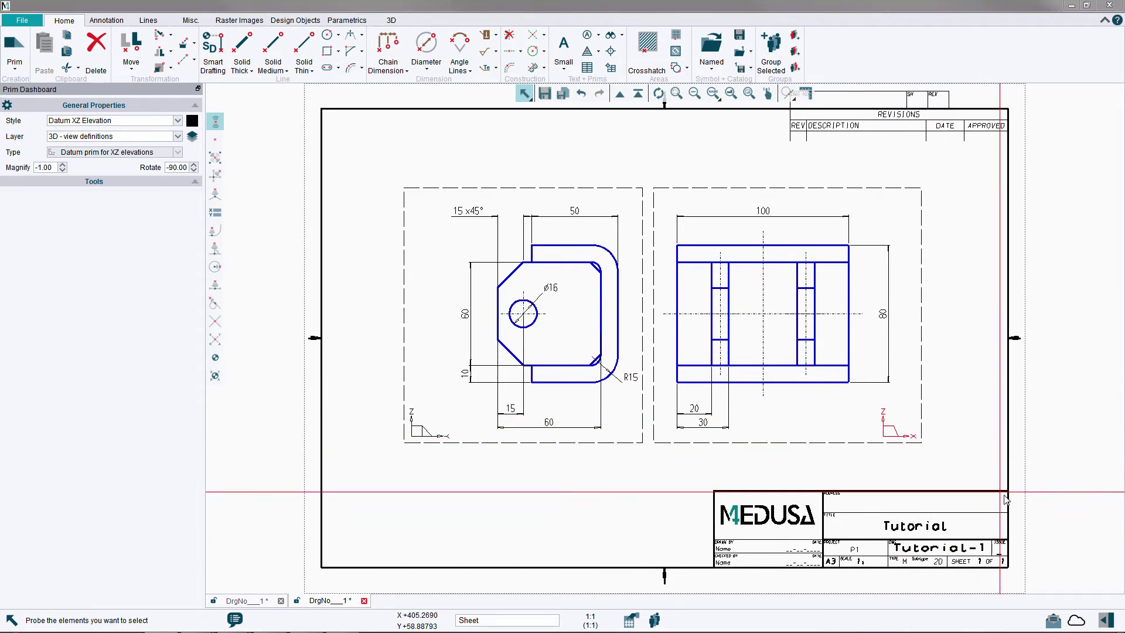
click(1105, 621)
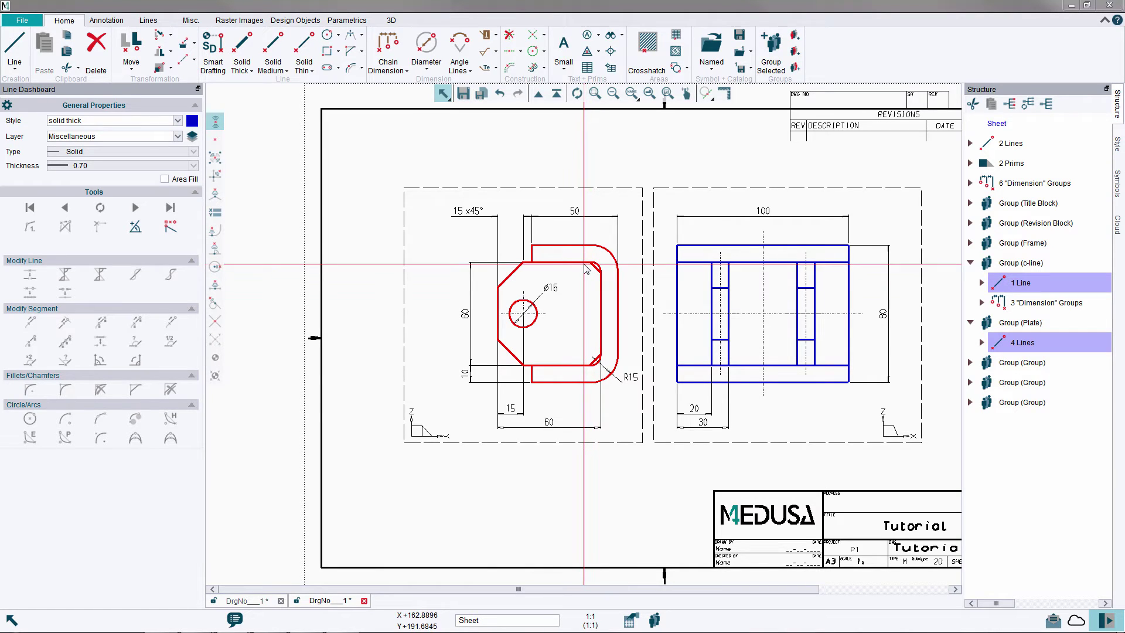
- Reparent the selected c-line and Plate group lines to sheet level
right_click(584, 267)
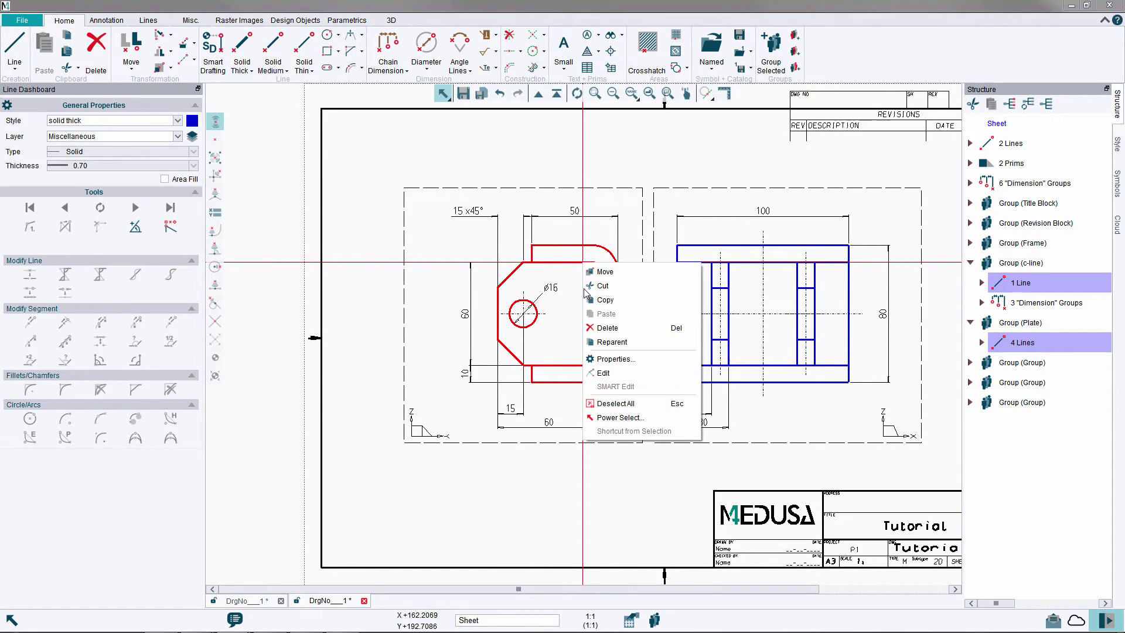
click(606, 342)
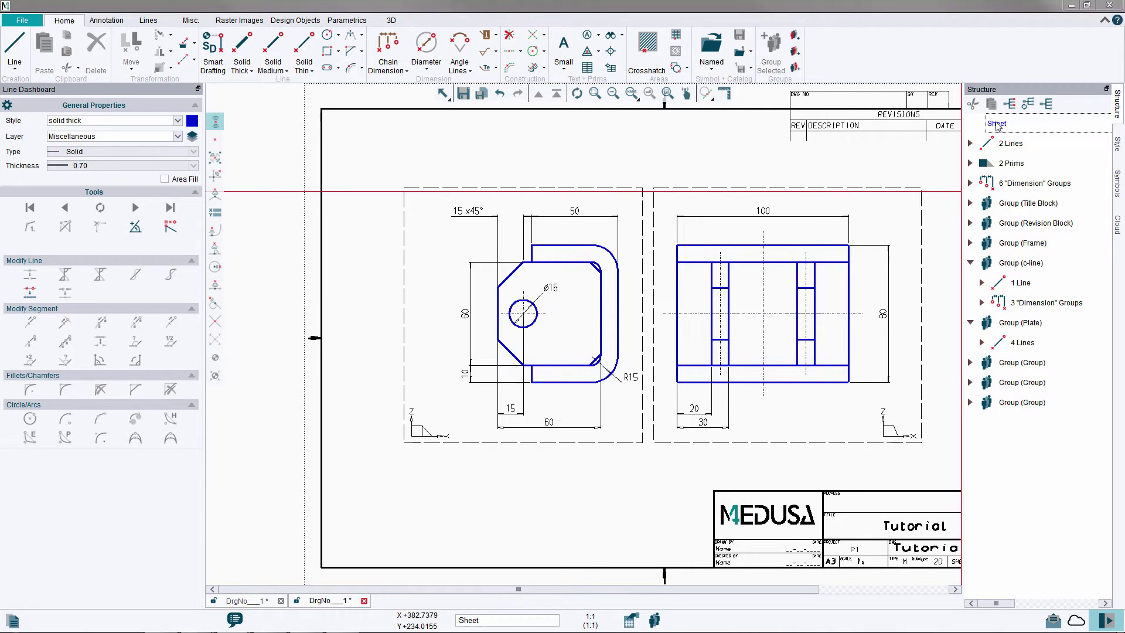
right_click(593, 287)
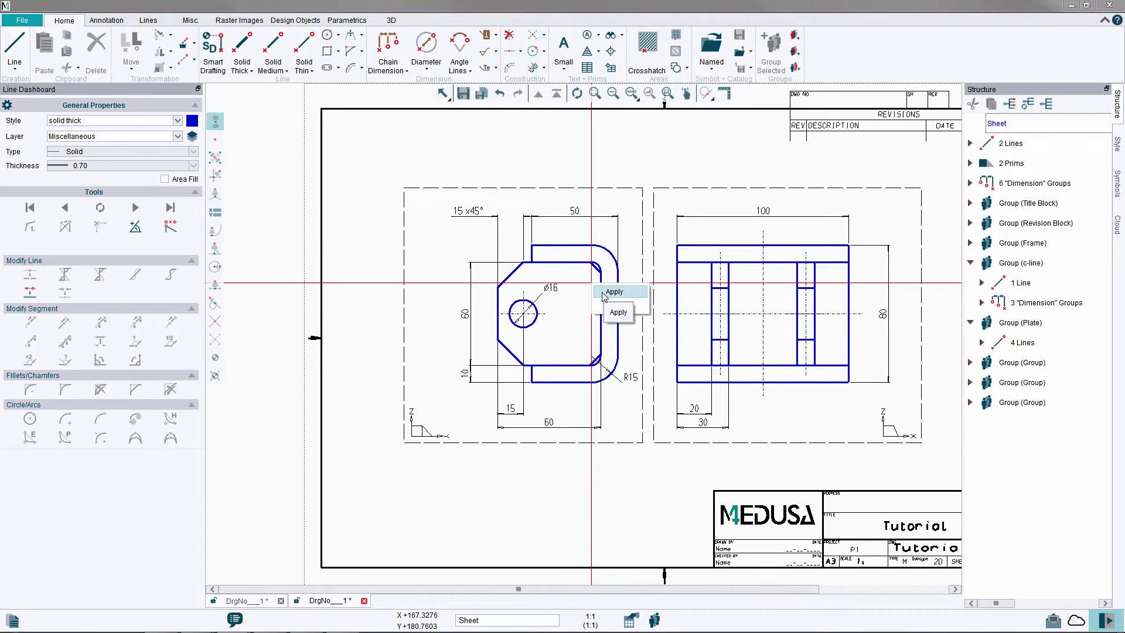
click(609, 292)
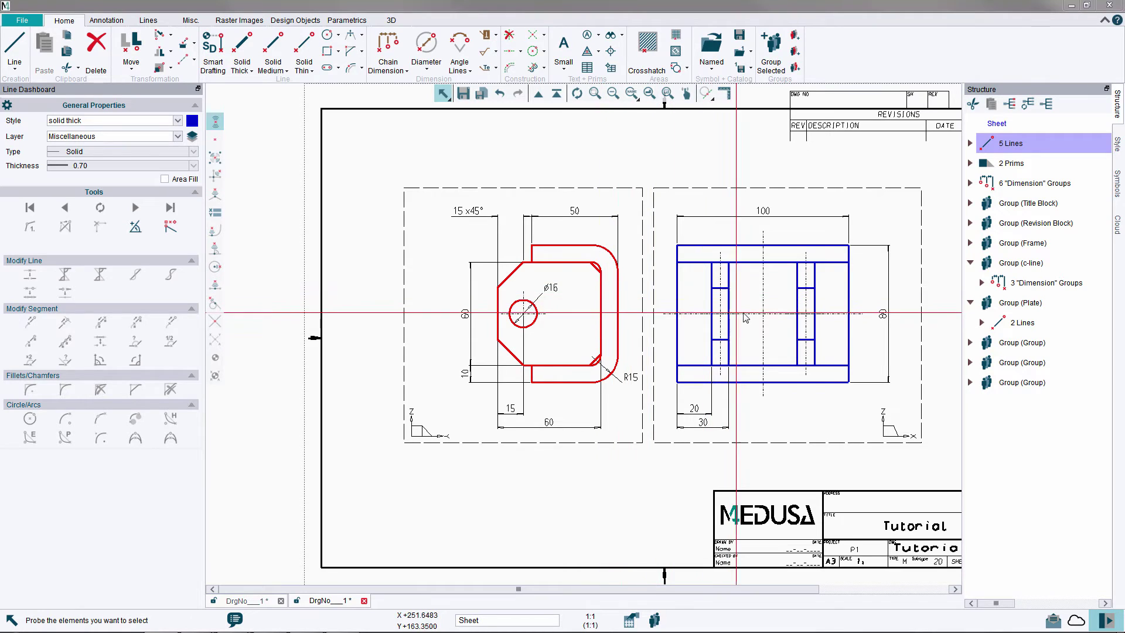
- Apply the 3D Standard Profile LP5 line style to the selected plate outline
click(1120, 156)
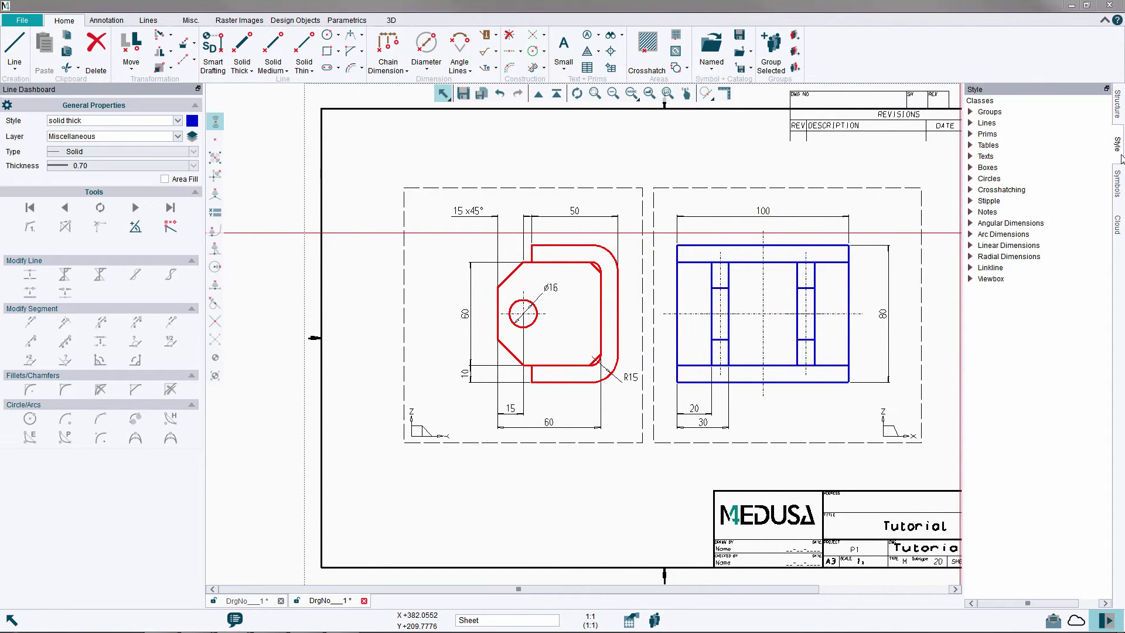
click(970, 123)
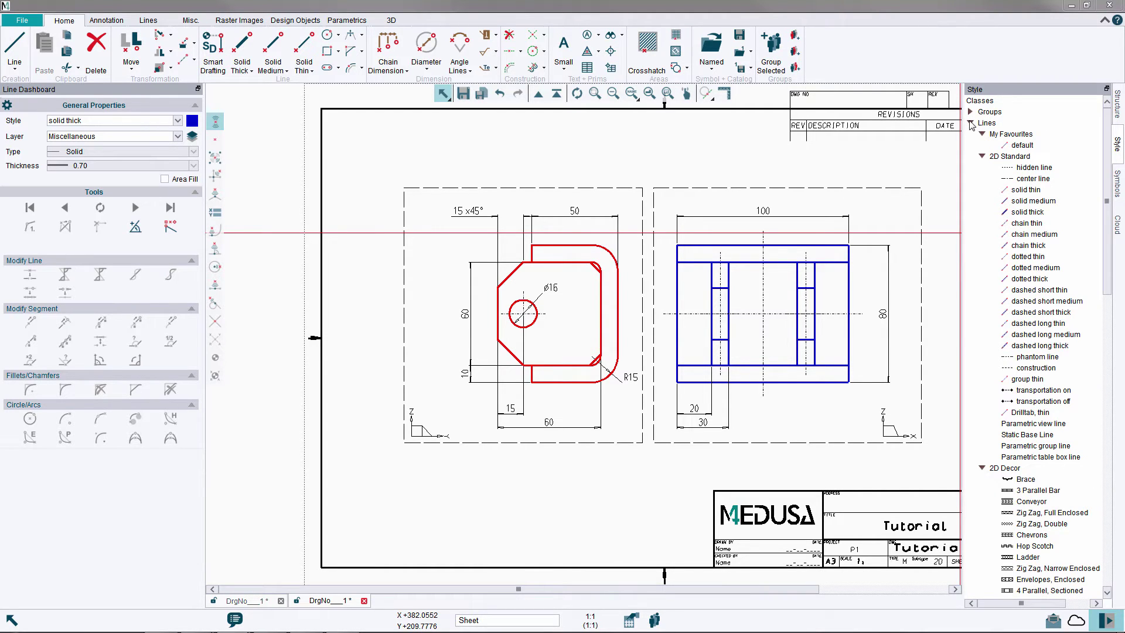
scroll(1006, 382, down, 10)
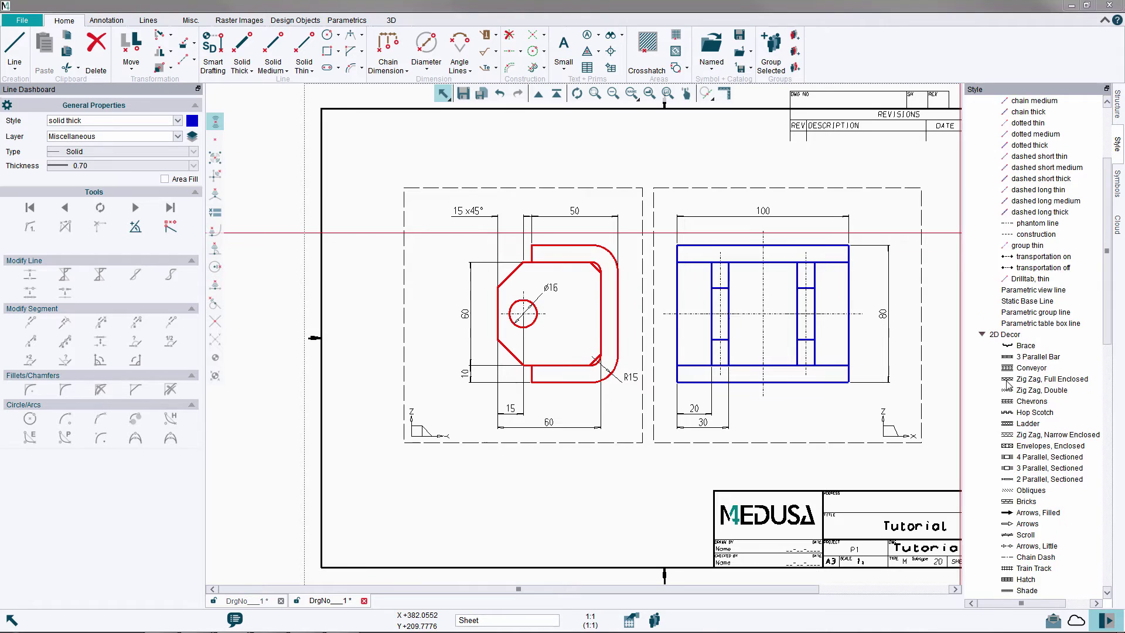
scroll(1006, 382, down, 11)
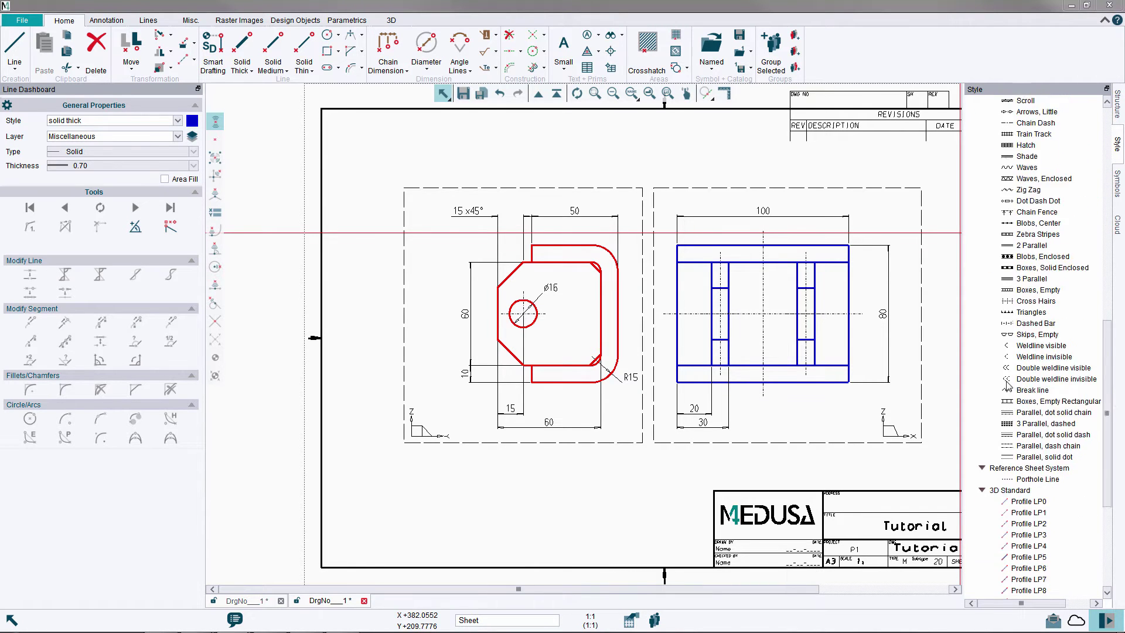
scroll(1008, 384, down, 2)
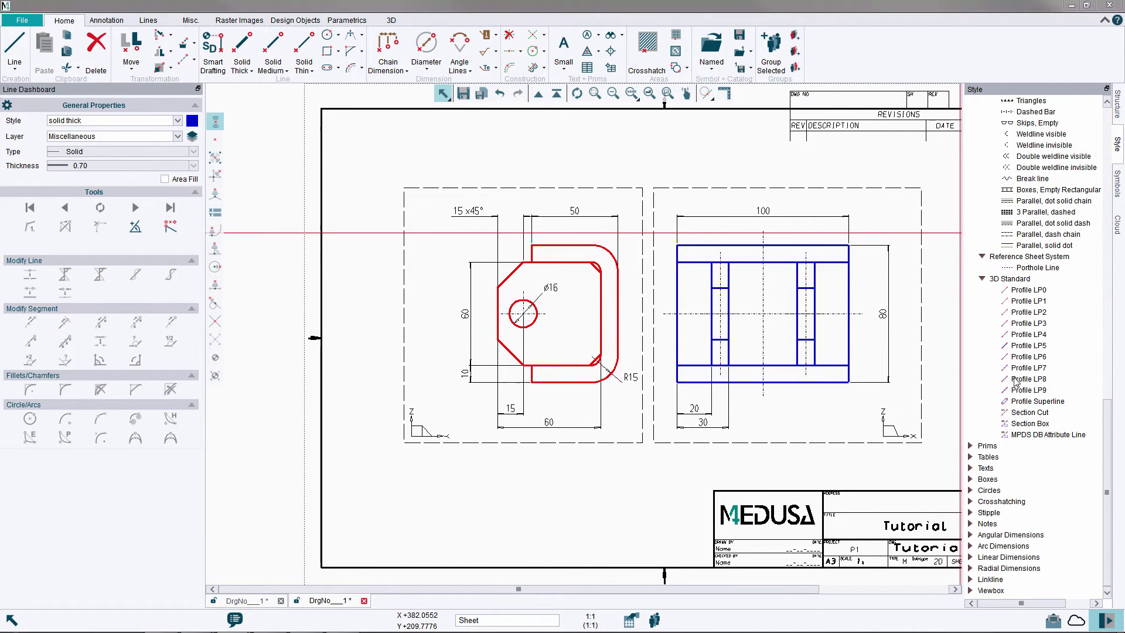
click(1034, 348)
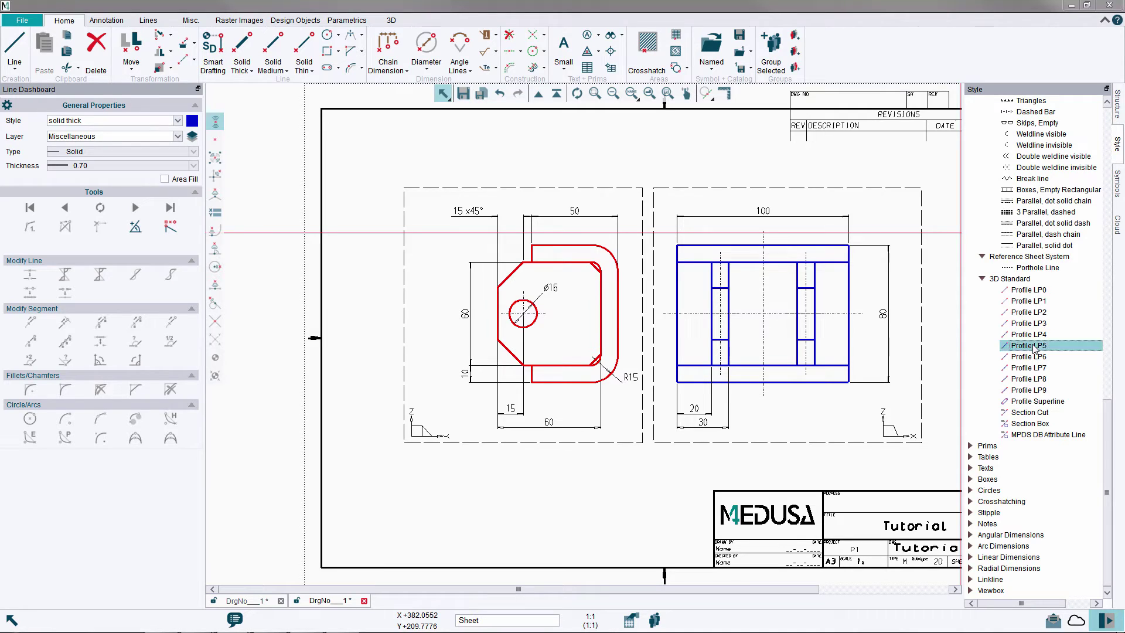
double_click(1034, 348)
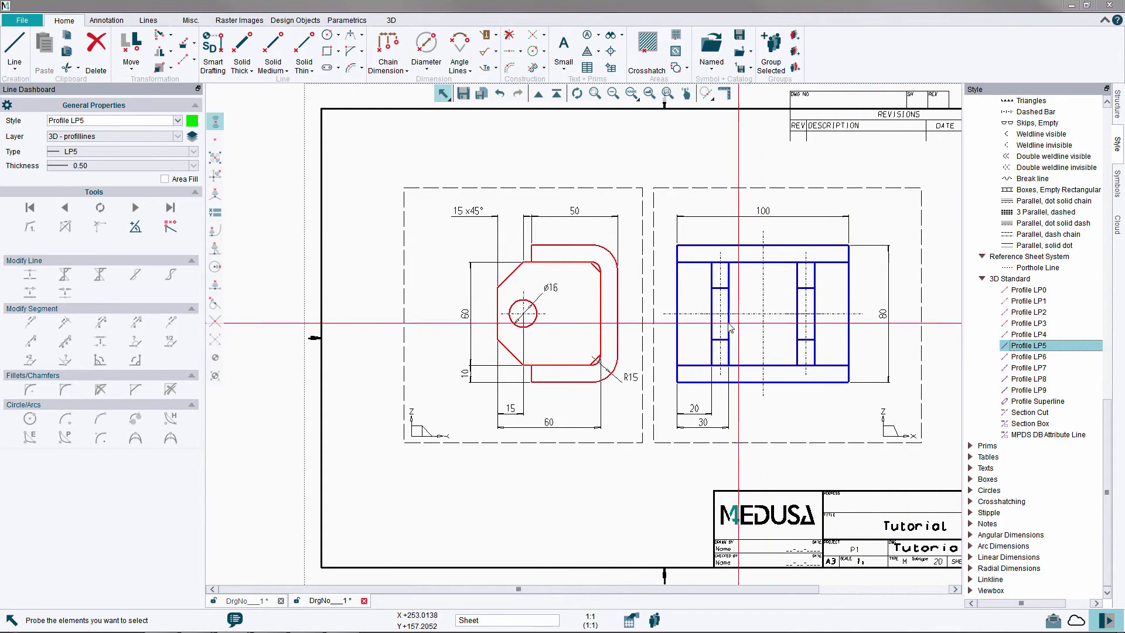
- Deselect everything and bring up the 3D modelling tools
right_click(629, 303)
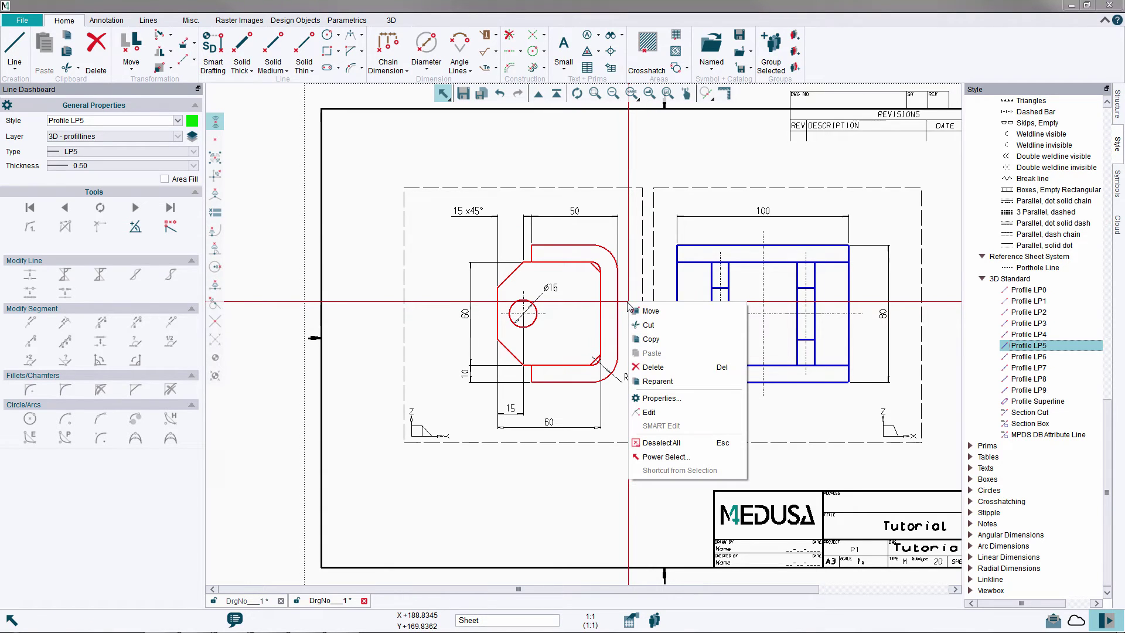
click(662, 442)
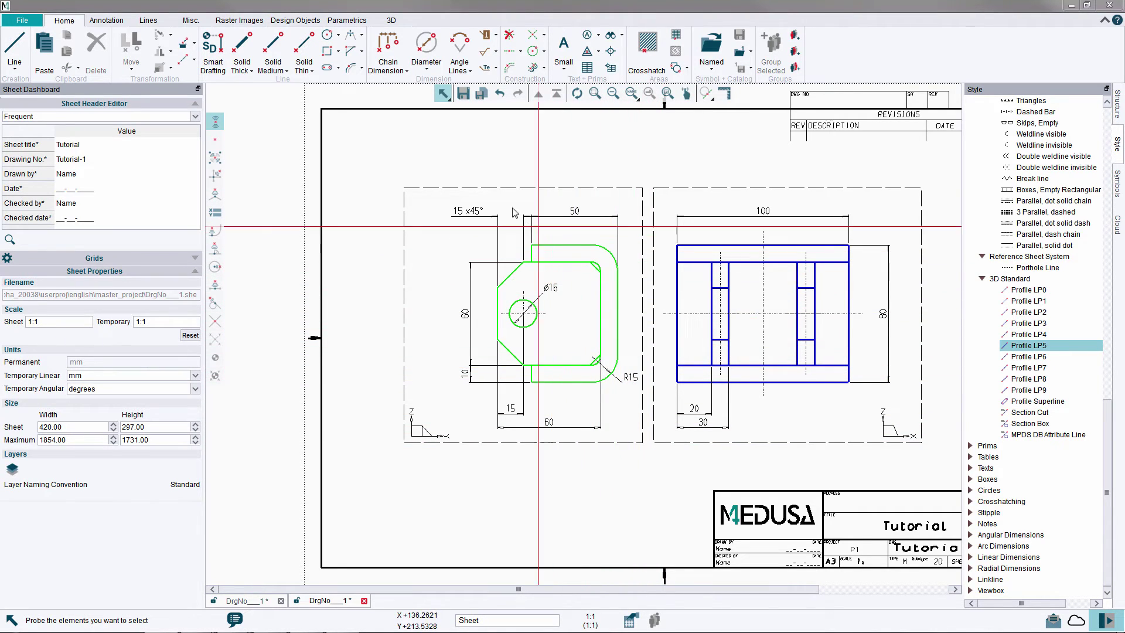
click(391, 21)
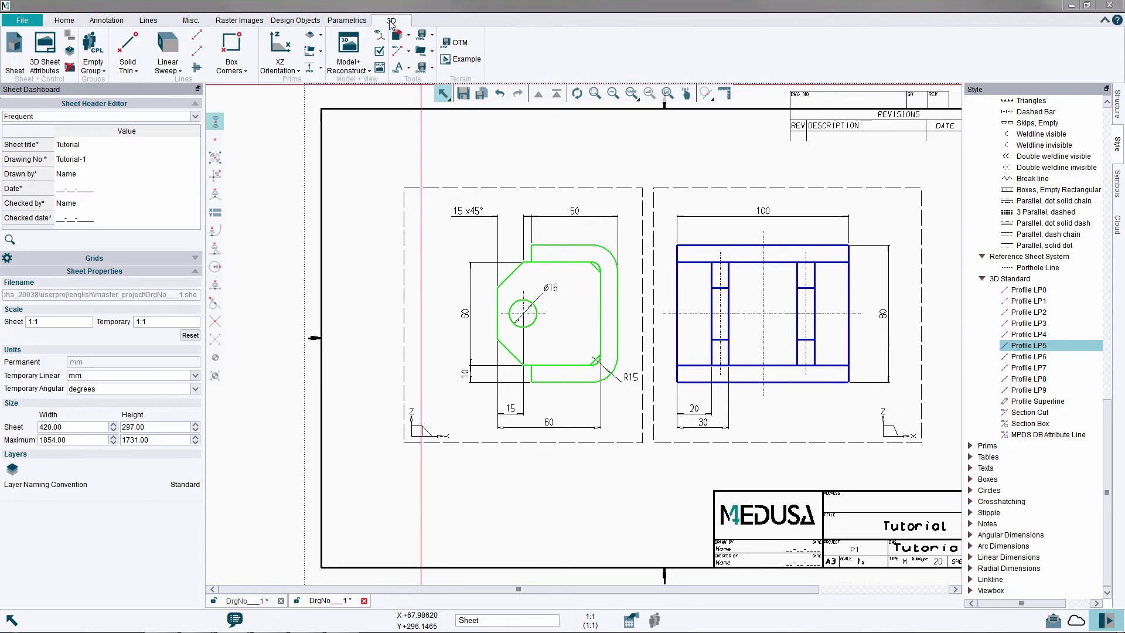
- Linear-sweep the green front-view profile along a new path line running across into the blue side view
click(170, 47)
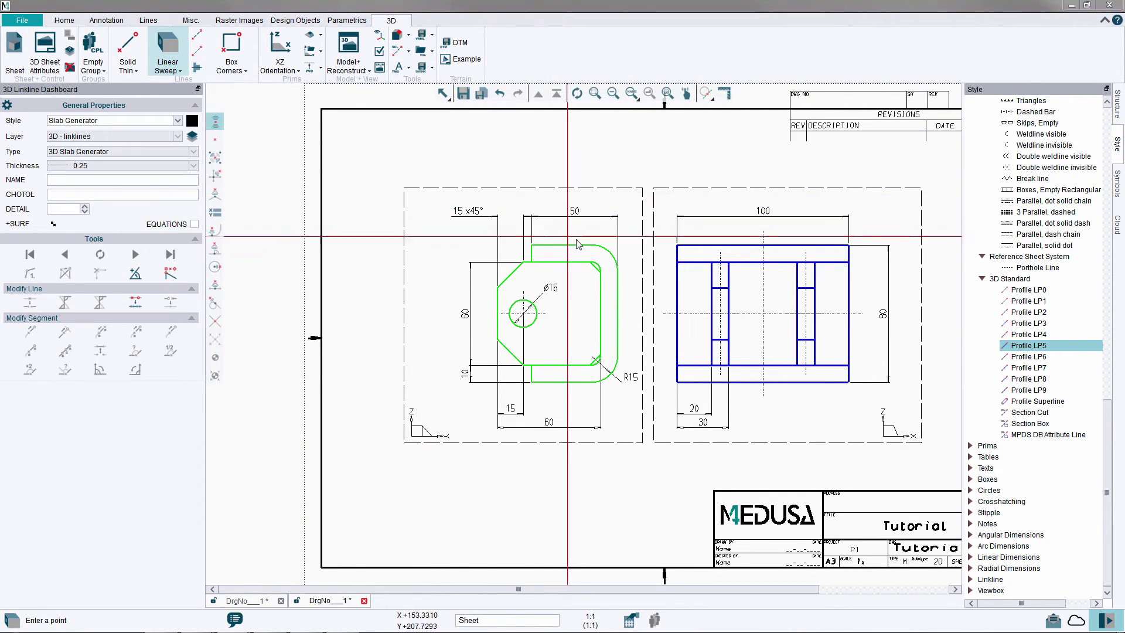
click(611, 255)
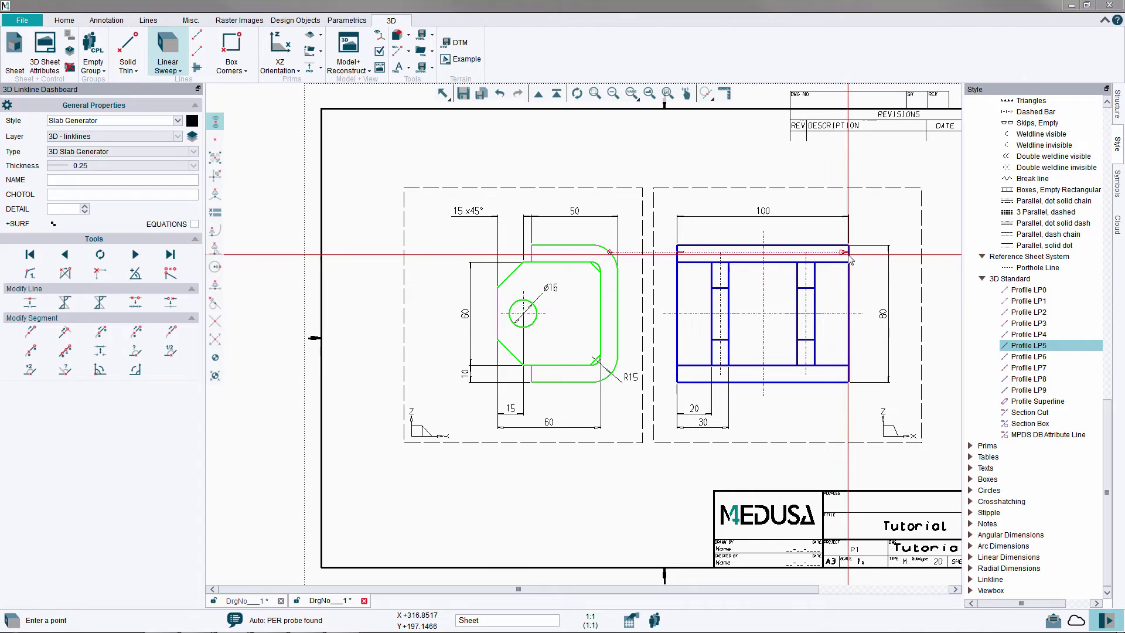
right_click(648, 205)
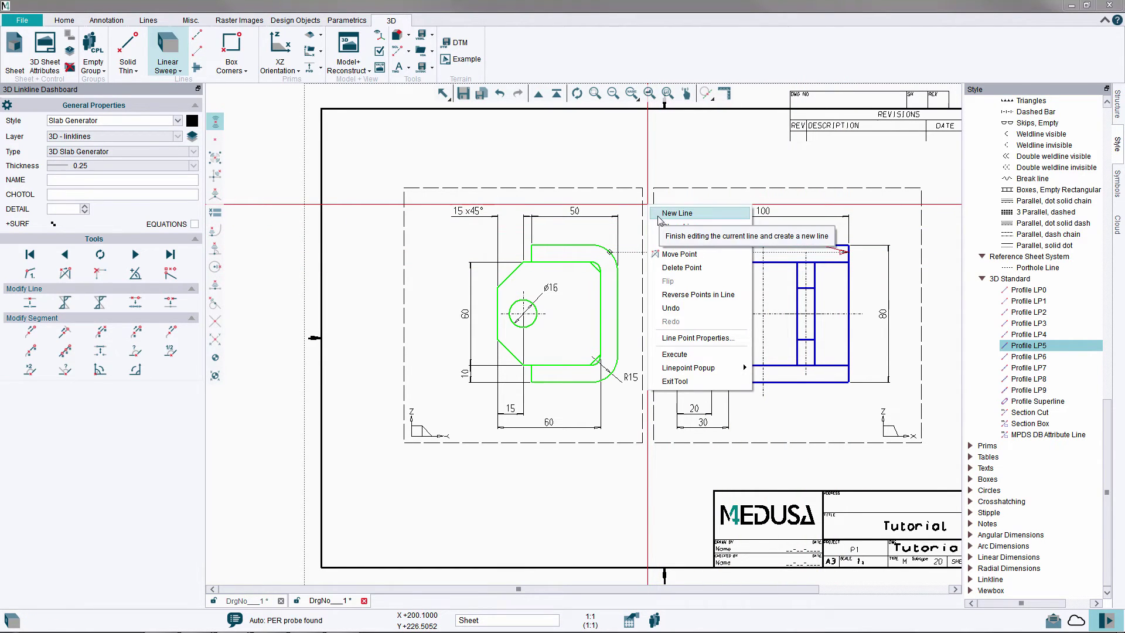
click(658, 215)
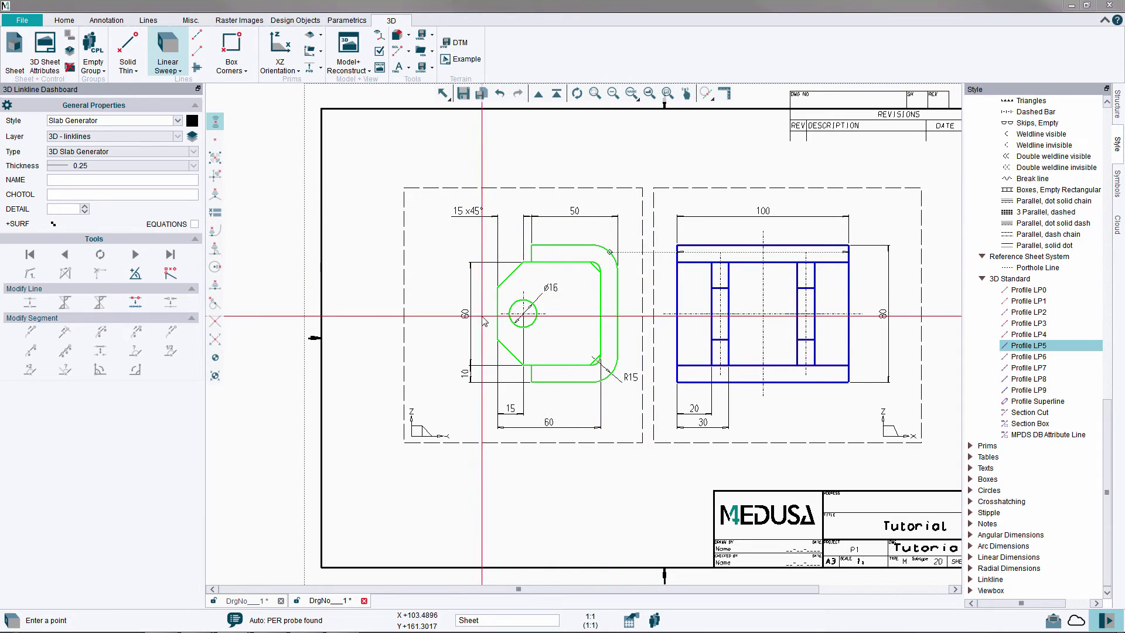
click(511, 305)
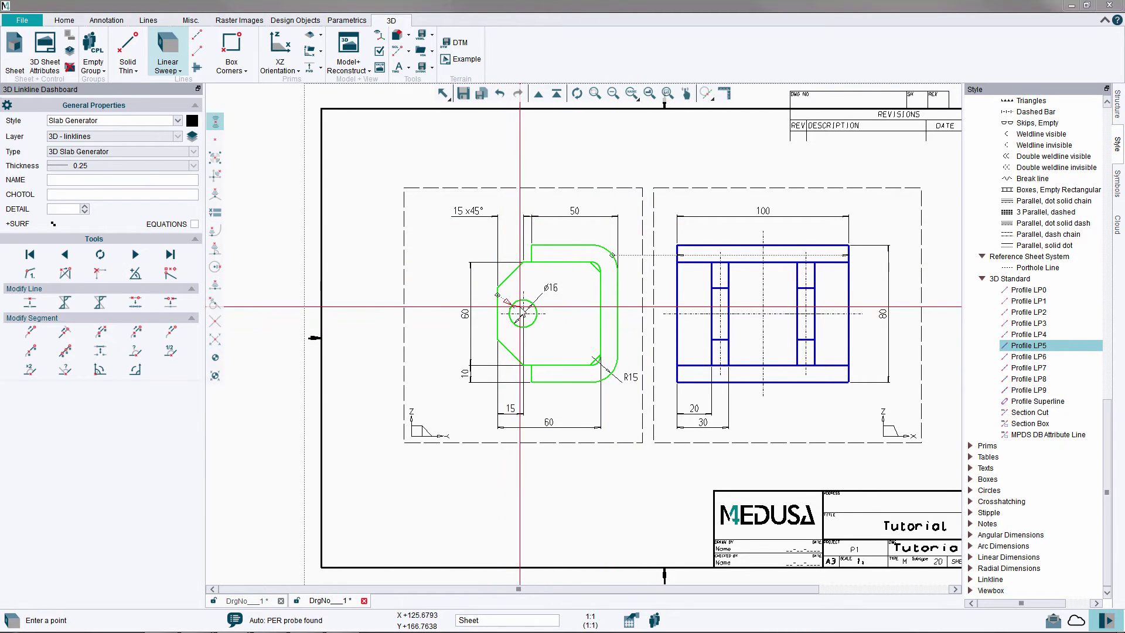
click(707, 278)
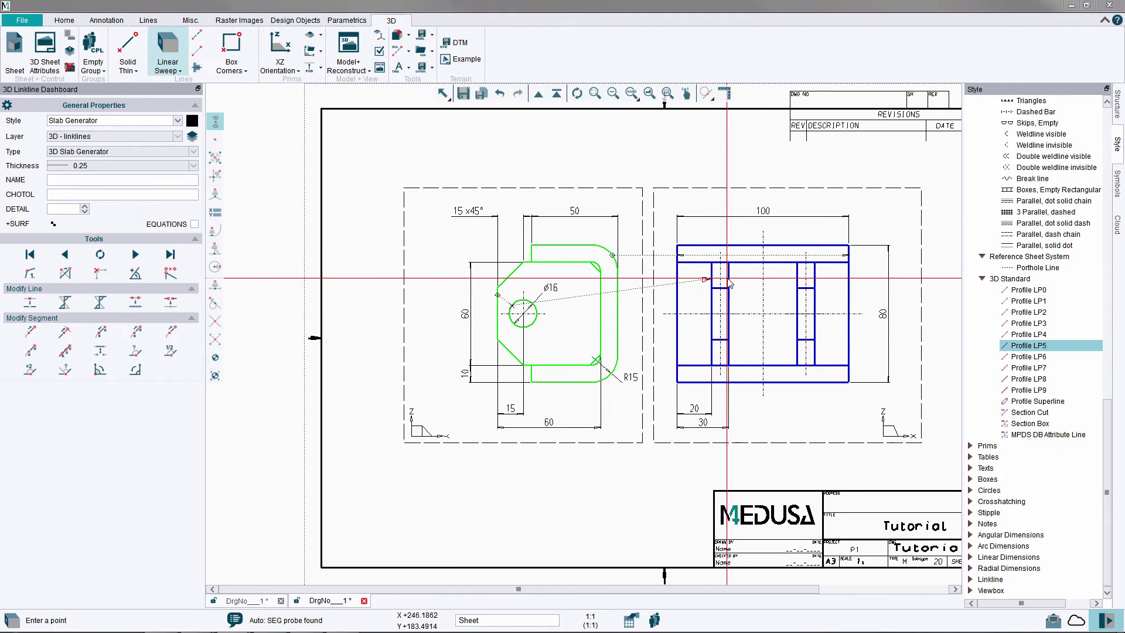
click(800, 281)
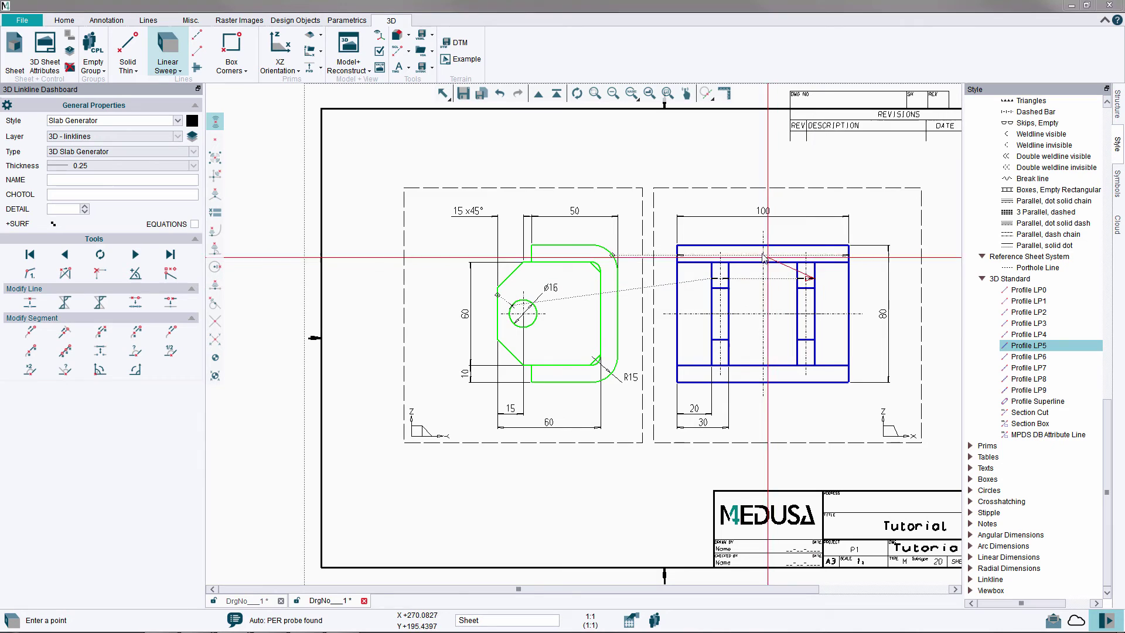
right_click(647, 194)
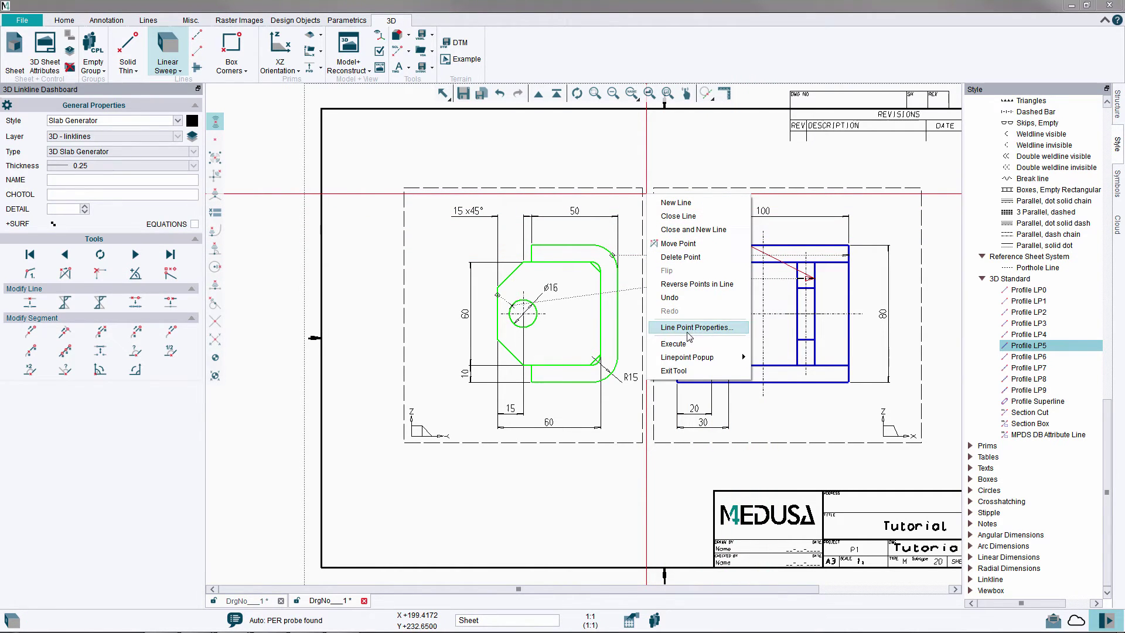
click(681, 370)
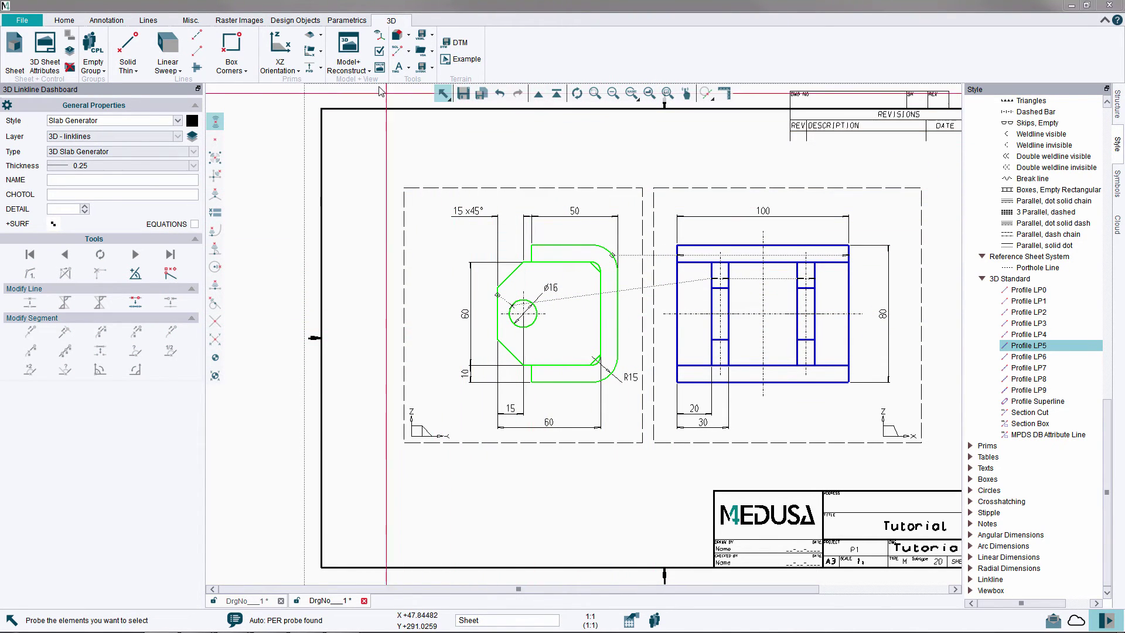
- Reconstruct the 3D solid, orbit the shaded model to view its underside, then close the Model Viewer
click(349, 48)
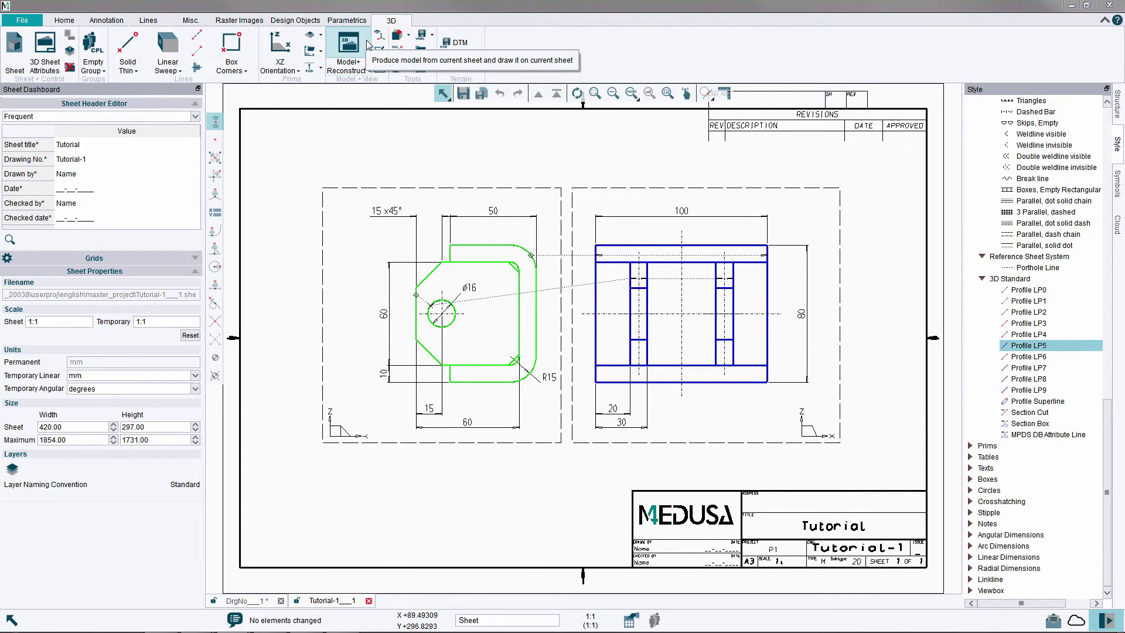
click(379, 36)
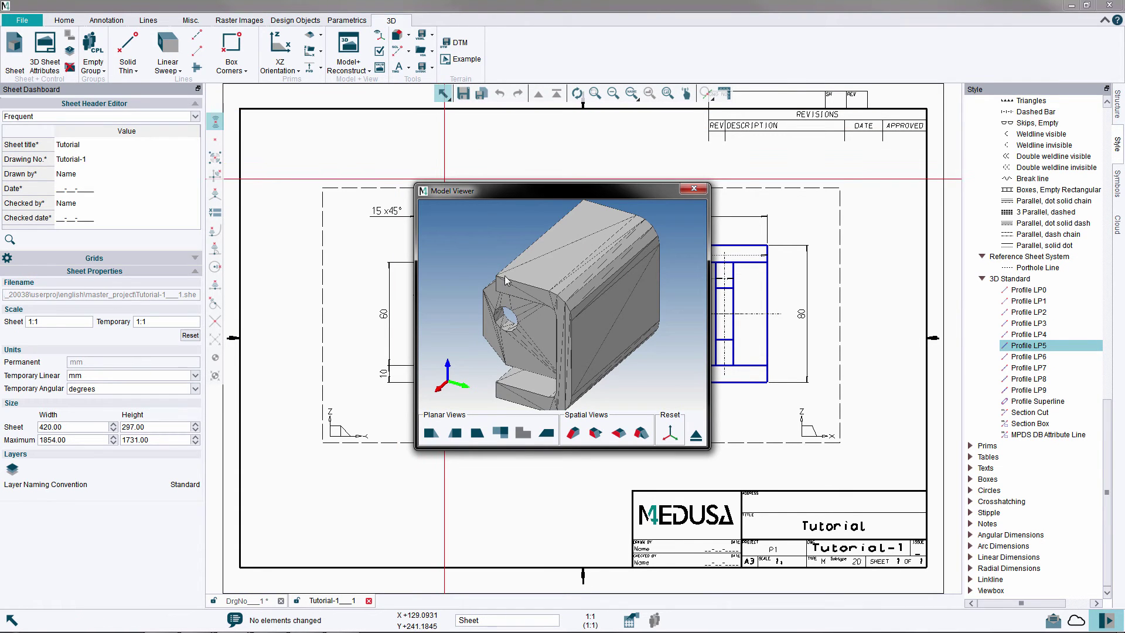
drag(528, 287, 463, 371)
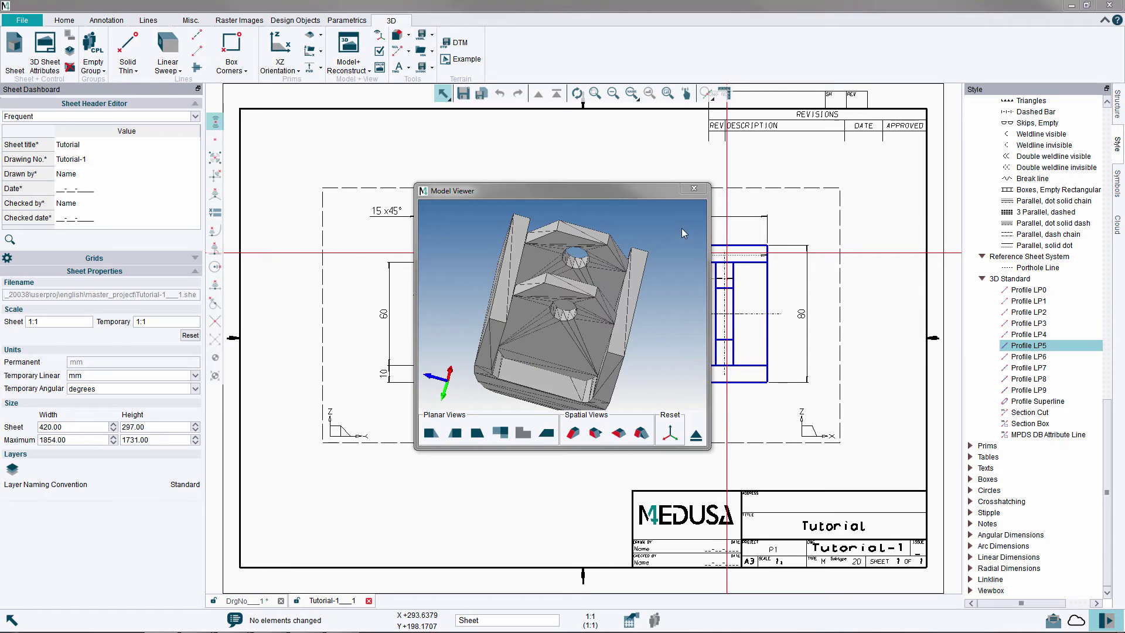
click(695, 189)
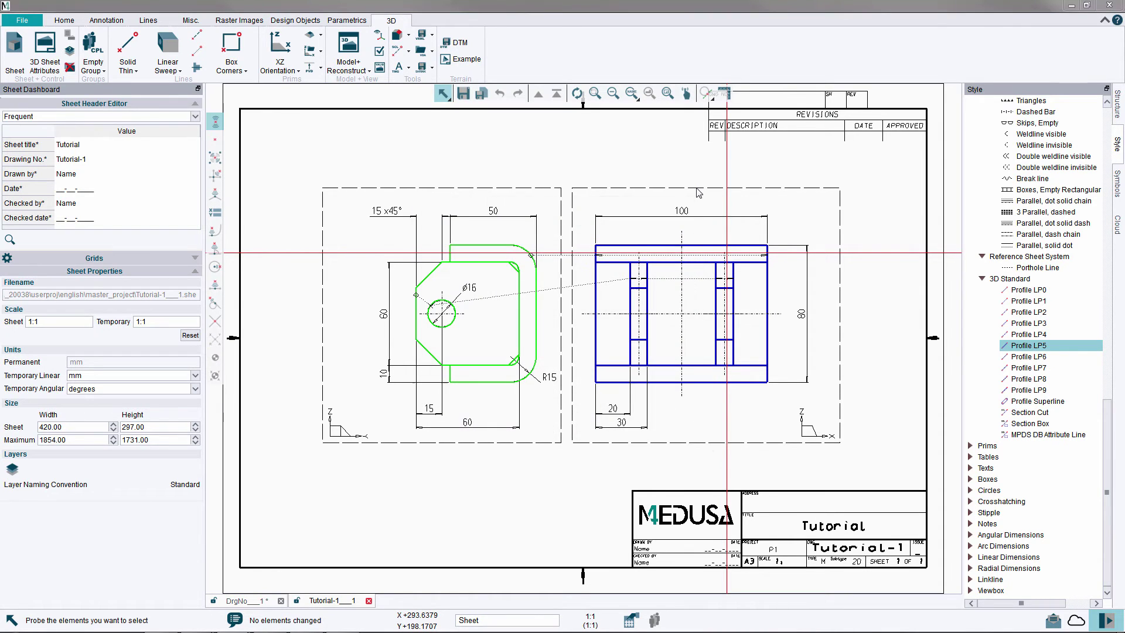
- Set the selected slab generator line's +SURF surface colour to green in its Properties
click(557, 261)
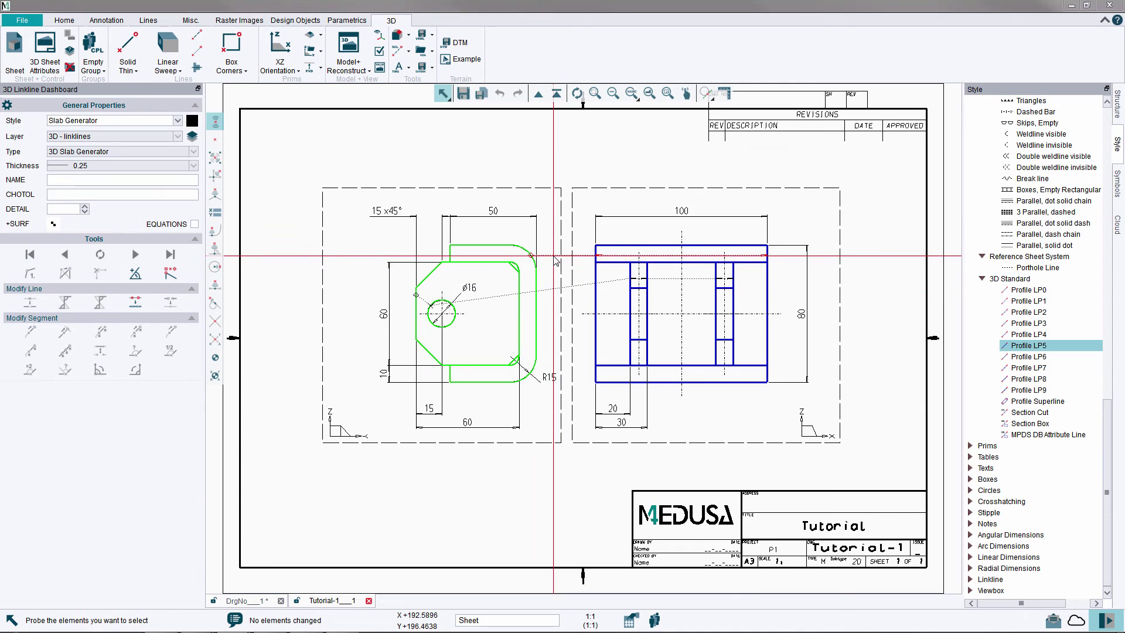
right_click(555, 261)
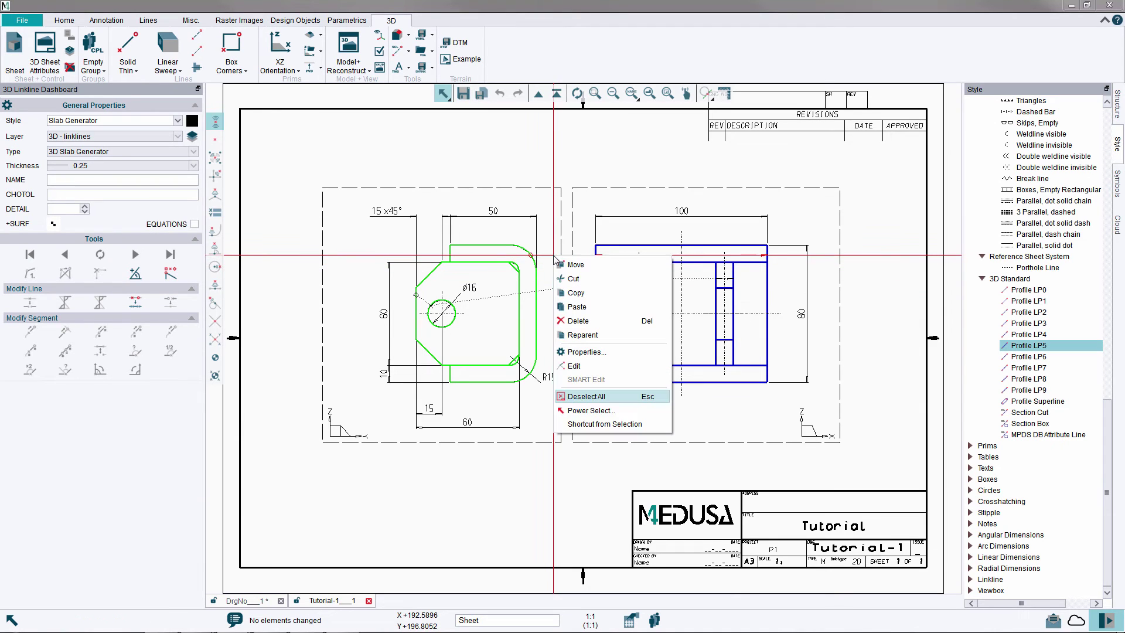
click(592, 351)
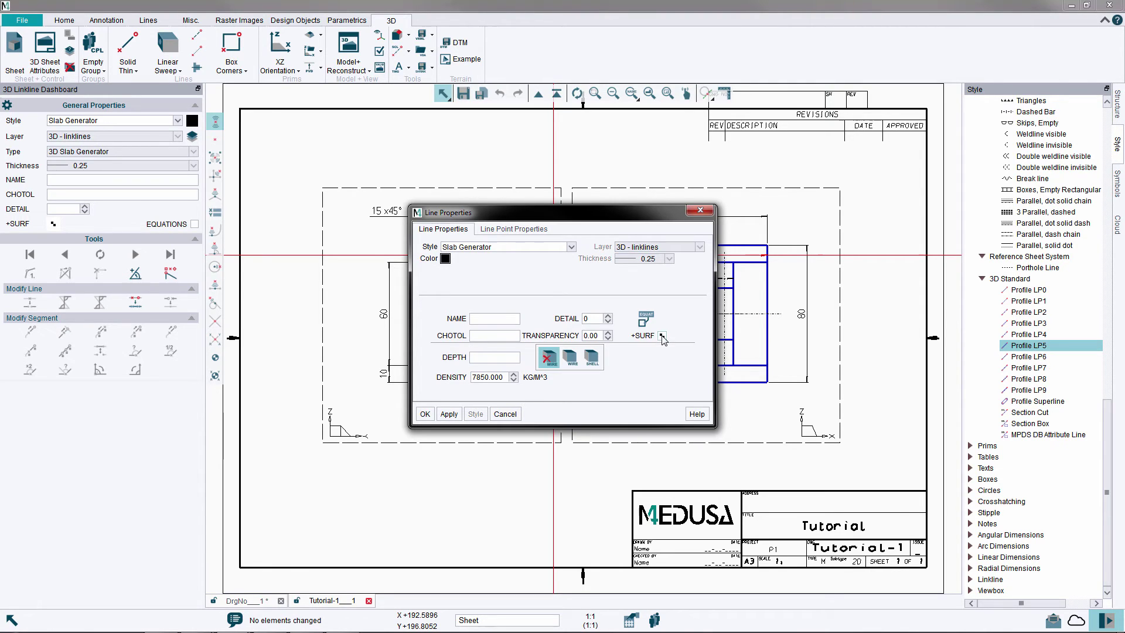
click(662, 337)
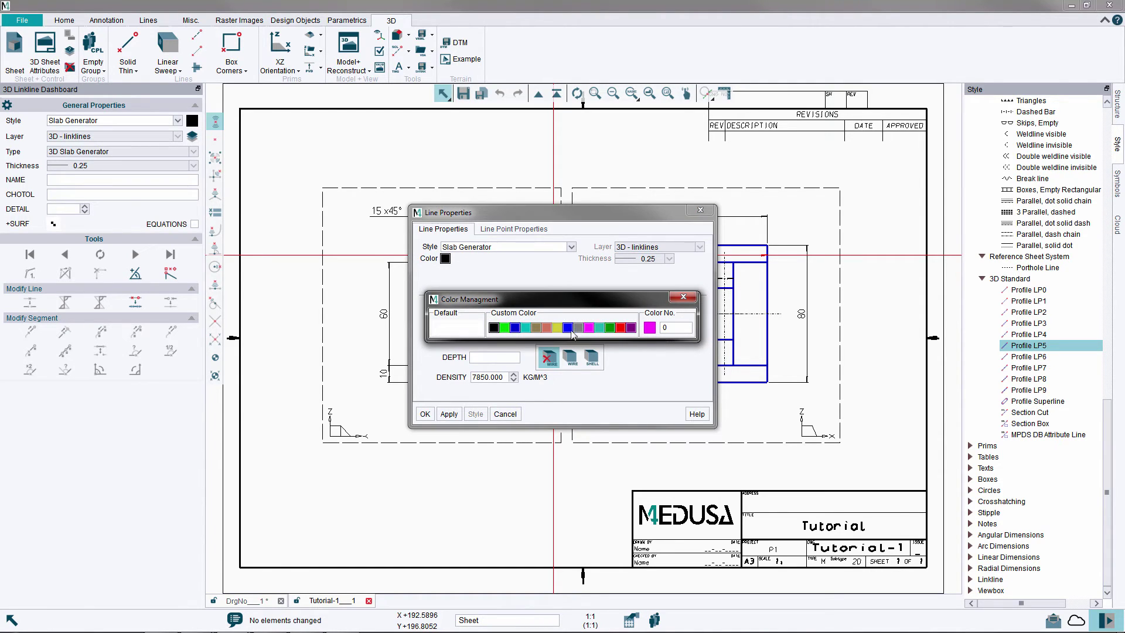
click(504, 328)
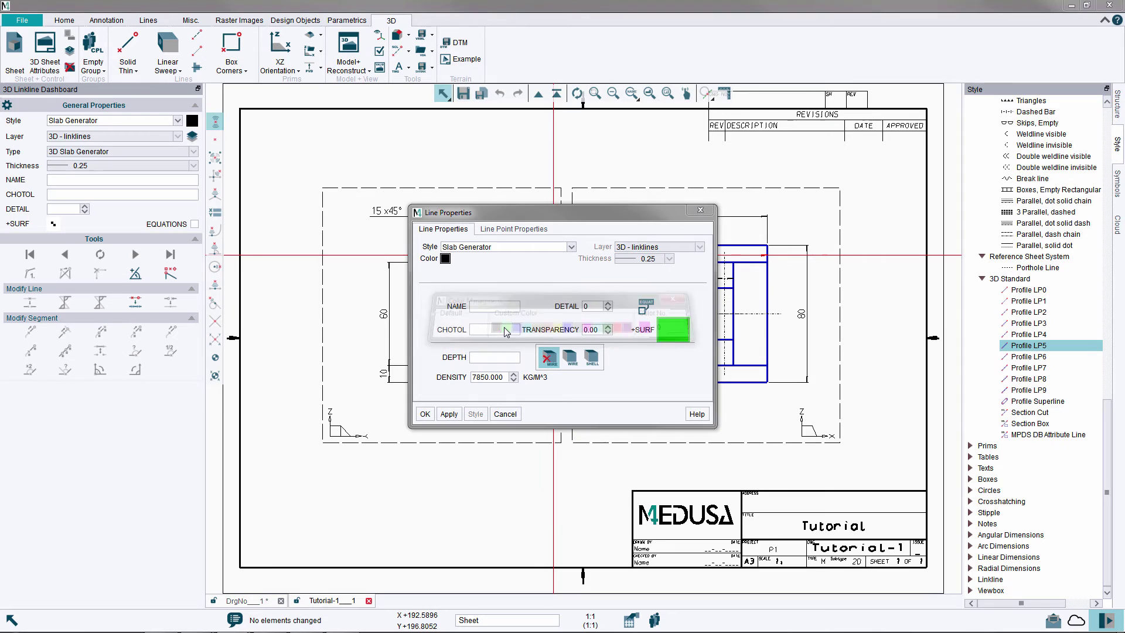
click(424, 414)
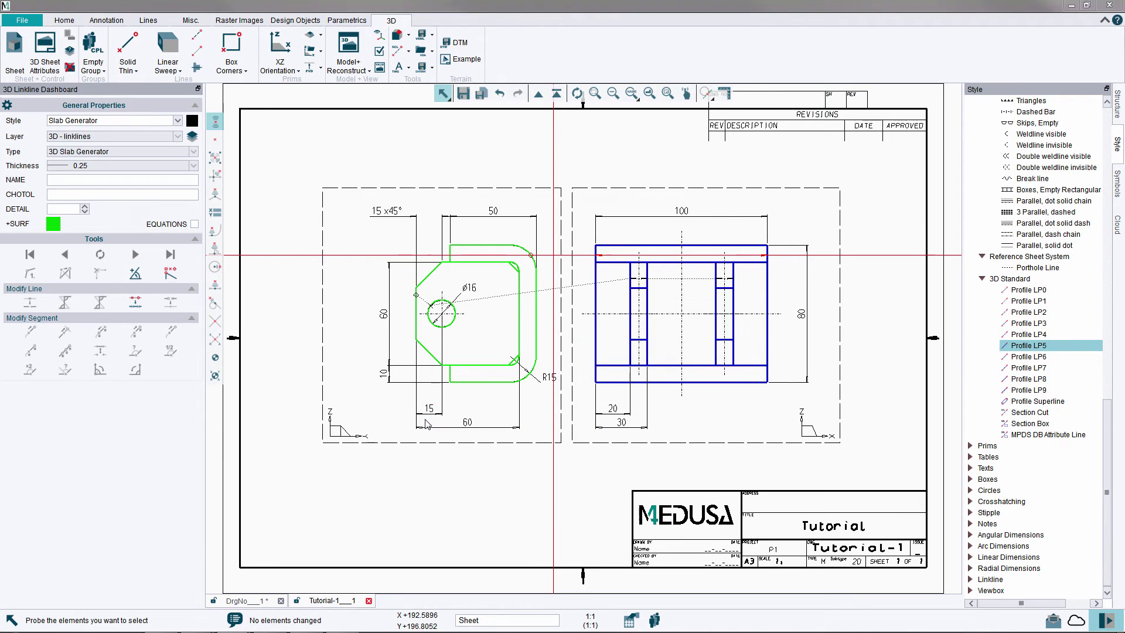
- Set the other slab generator line's +SURF surface colour to yellow in its Properties
right_click(551, 295)
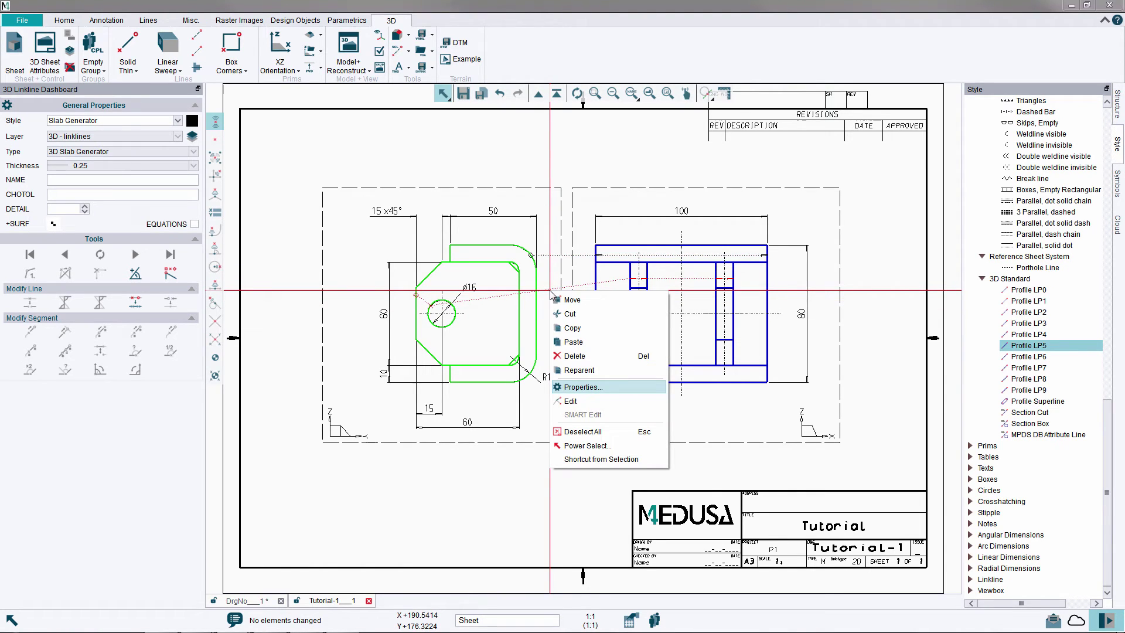
click(573, 387)
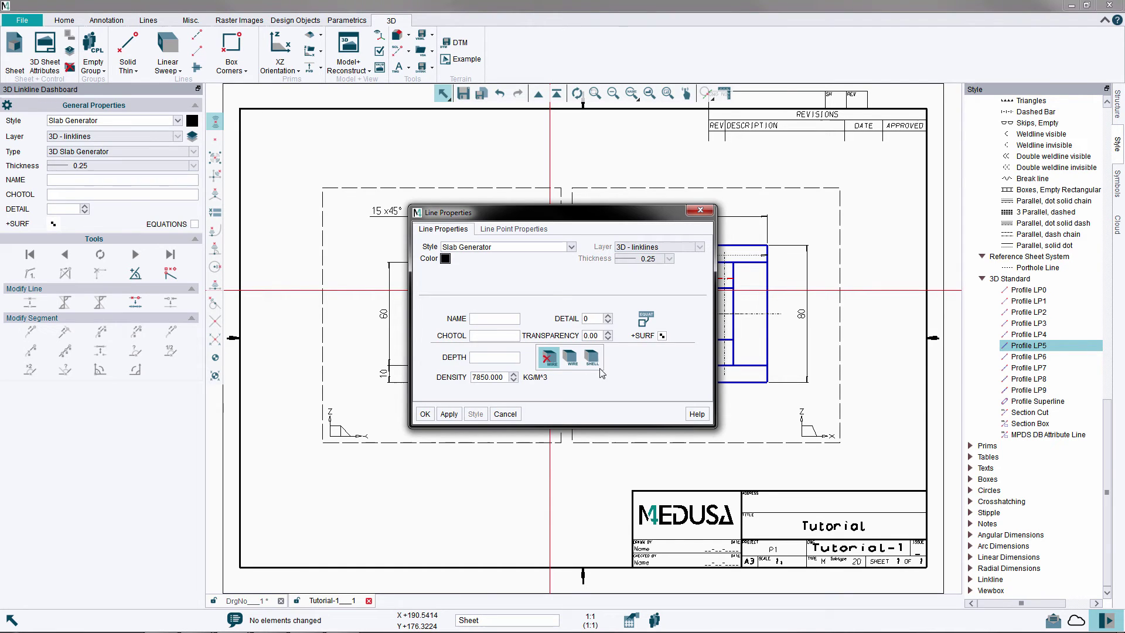
click(662, 336)
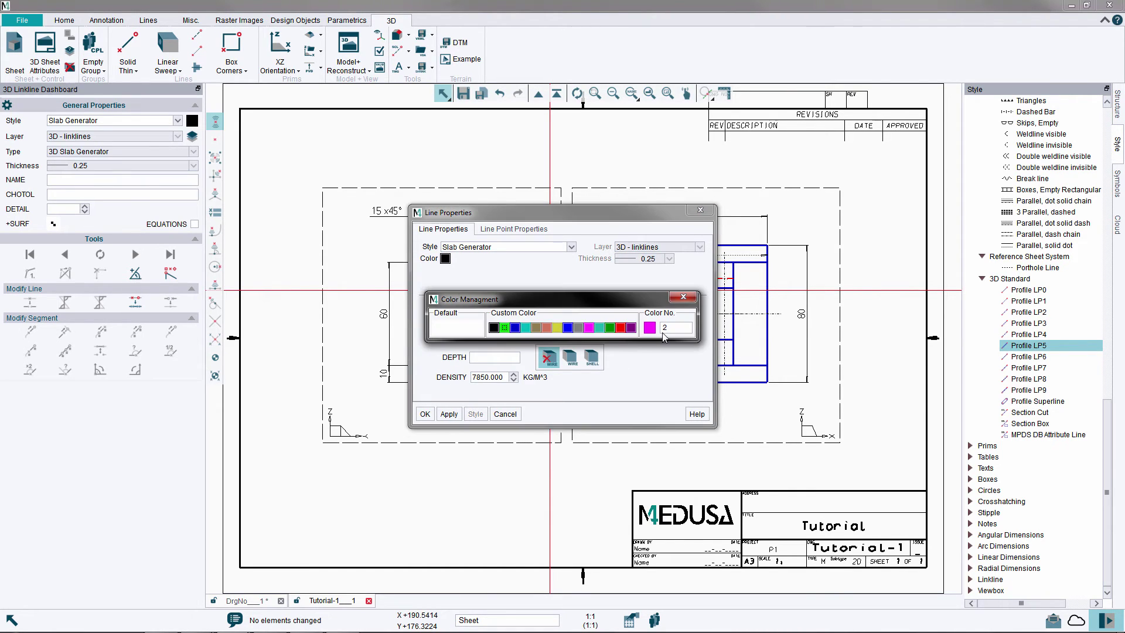
click(557, 328)
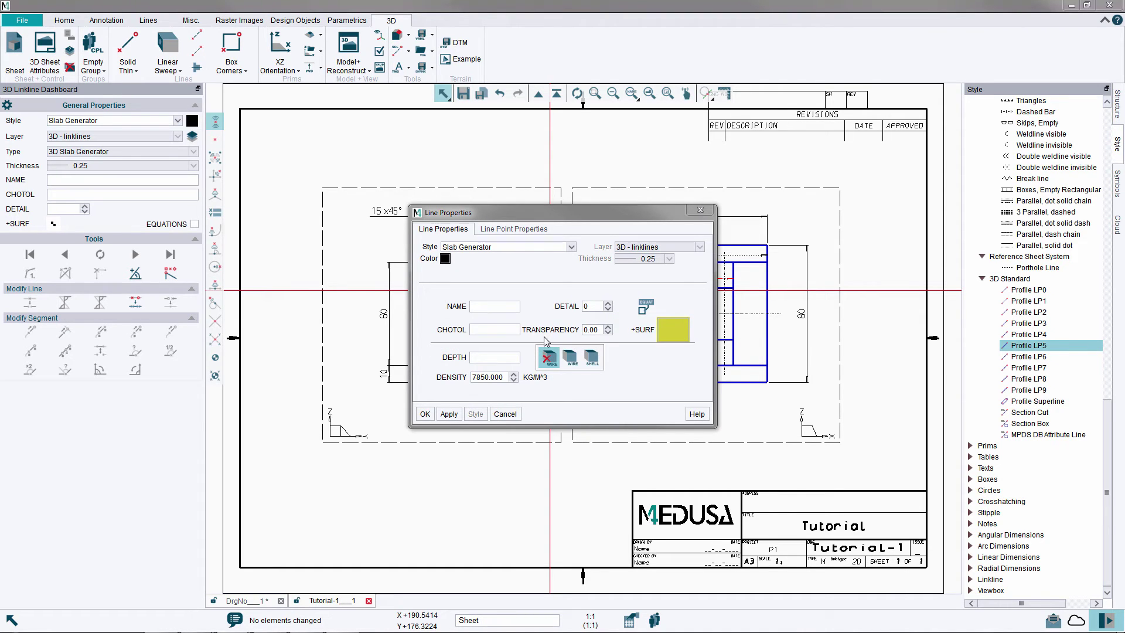
click(424, 414)
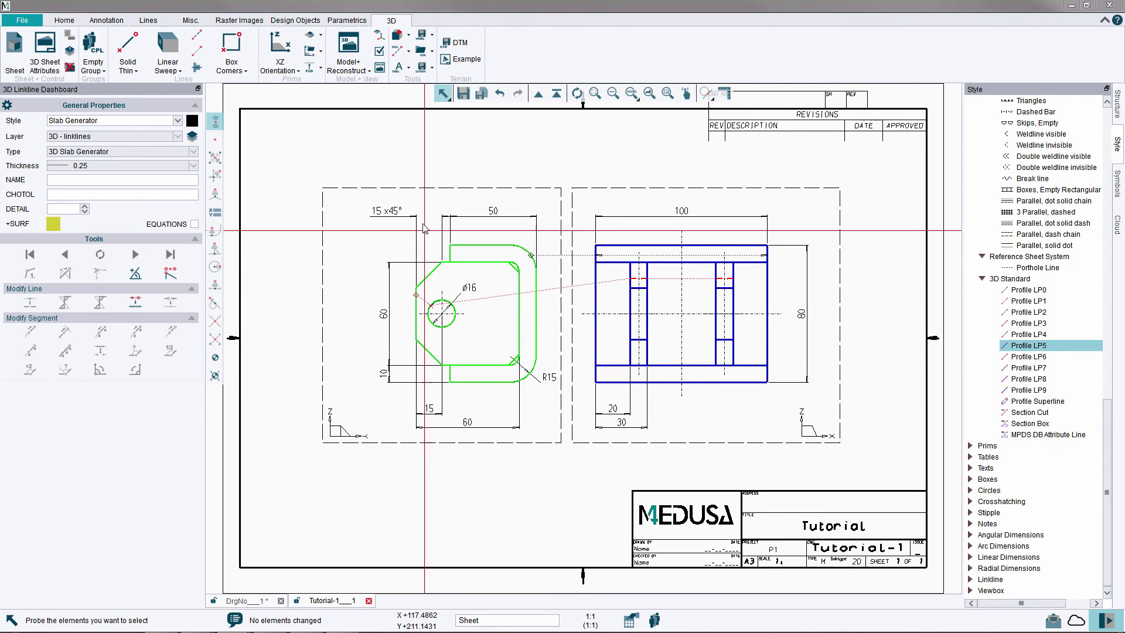
- Rebuild the model, rotate the green-and-yellow solid in the Model Viewer, then close it
click(355, 54)
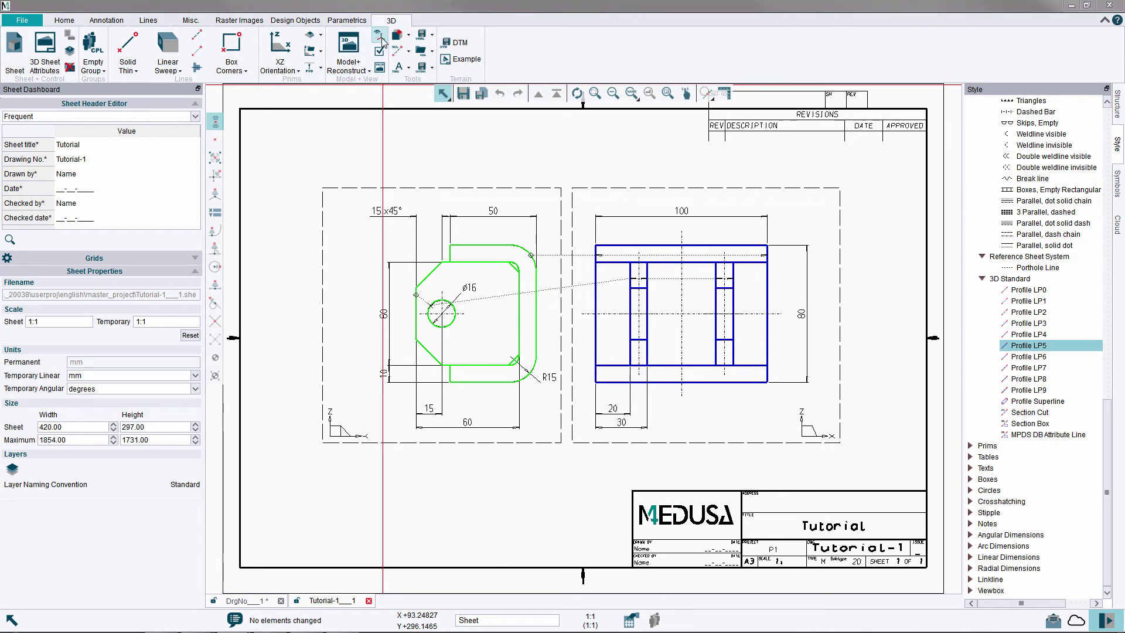
click(380, 38)
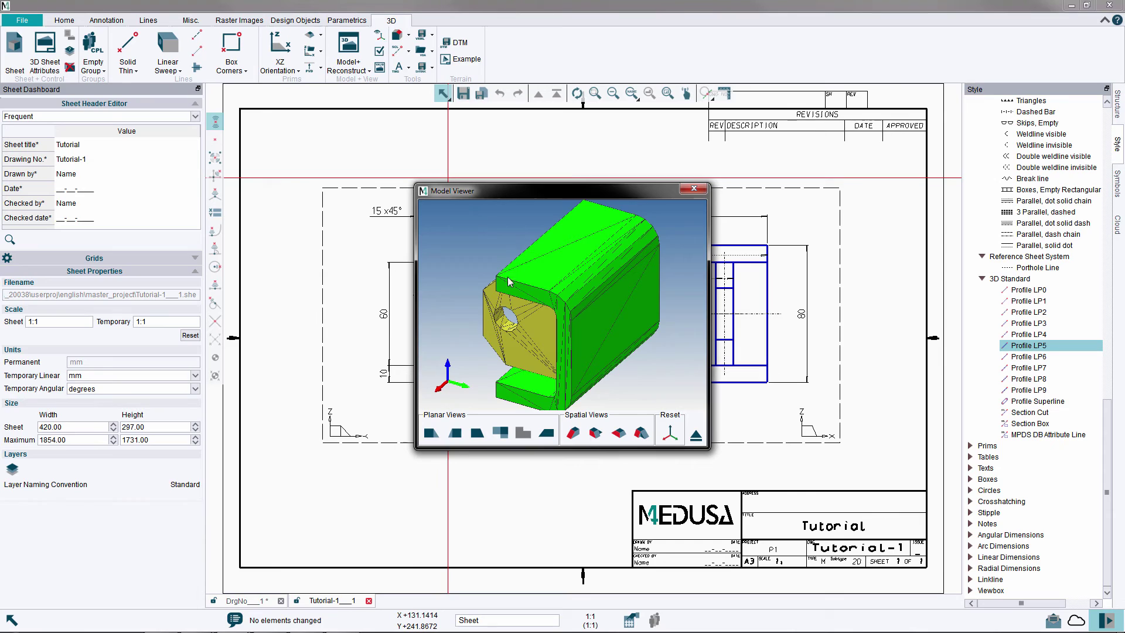
drag(520, 285, 445, 365)
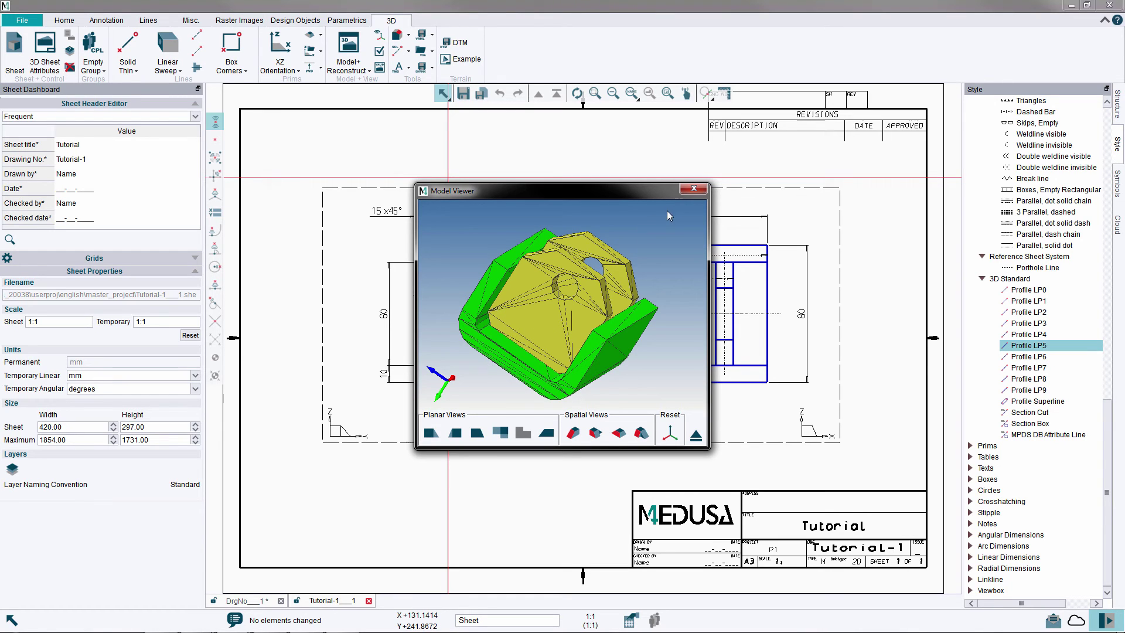
click(693, 189)
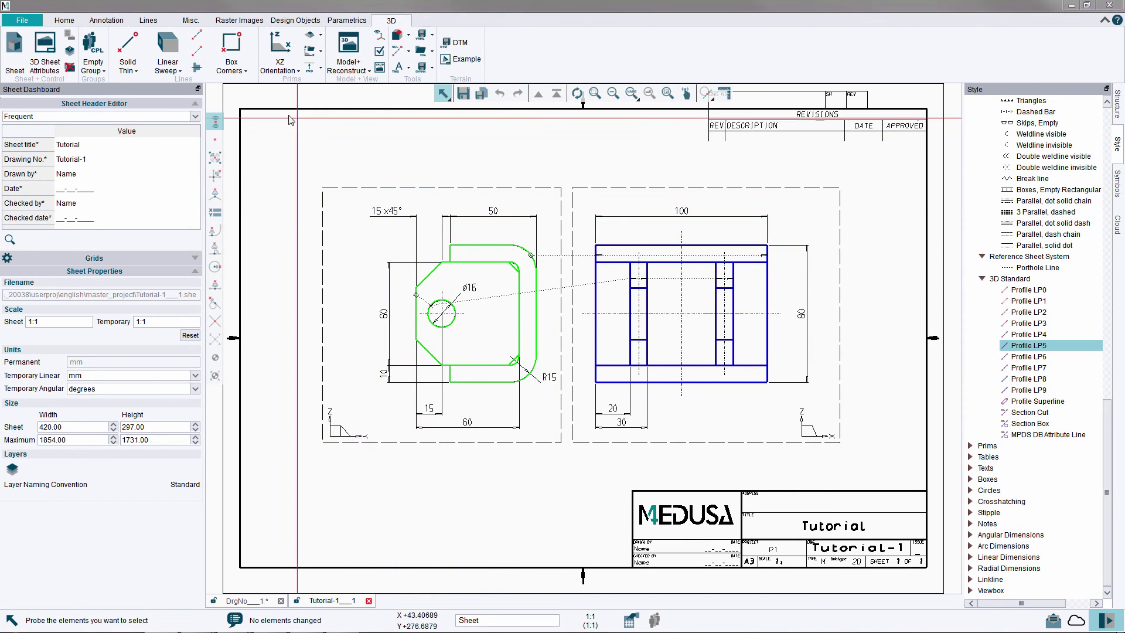
- Draw a 3D view box by its corners in the empty area above the left view
click(198, 37)
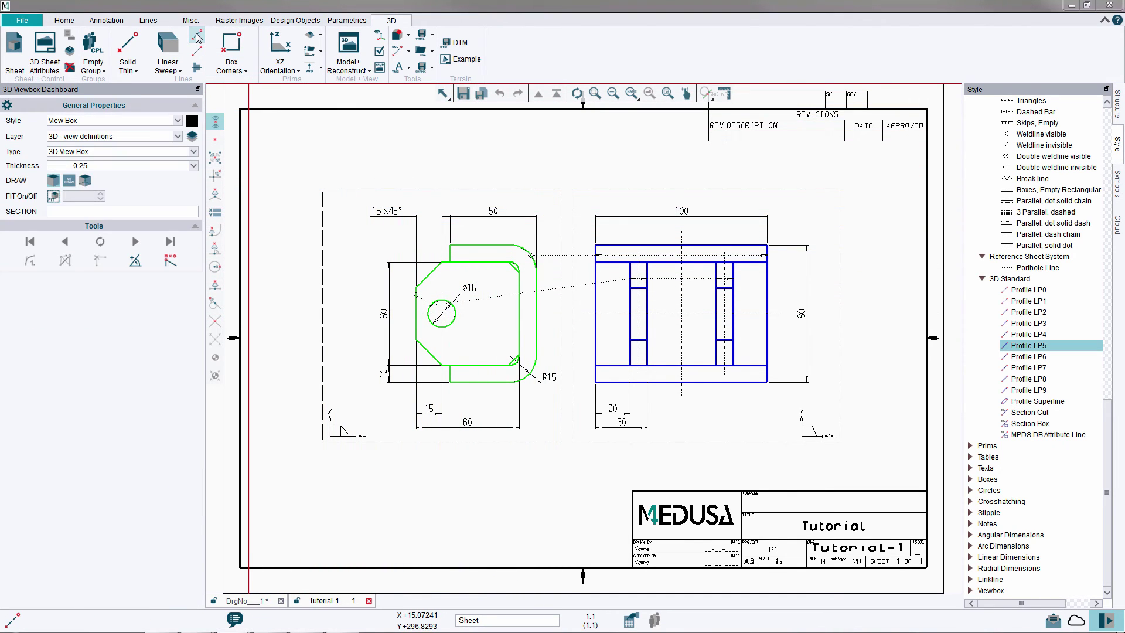
click(229, 49)
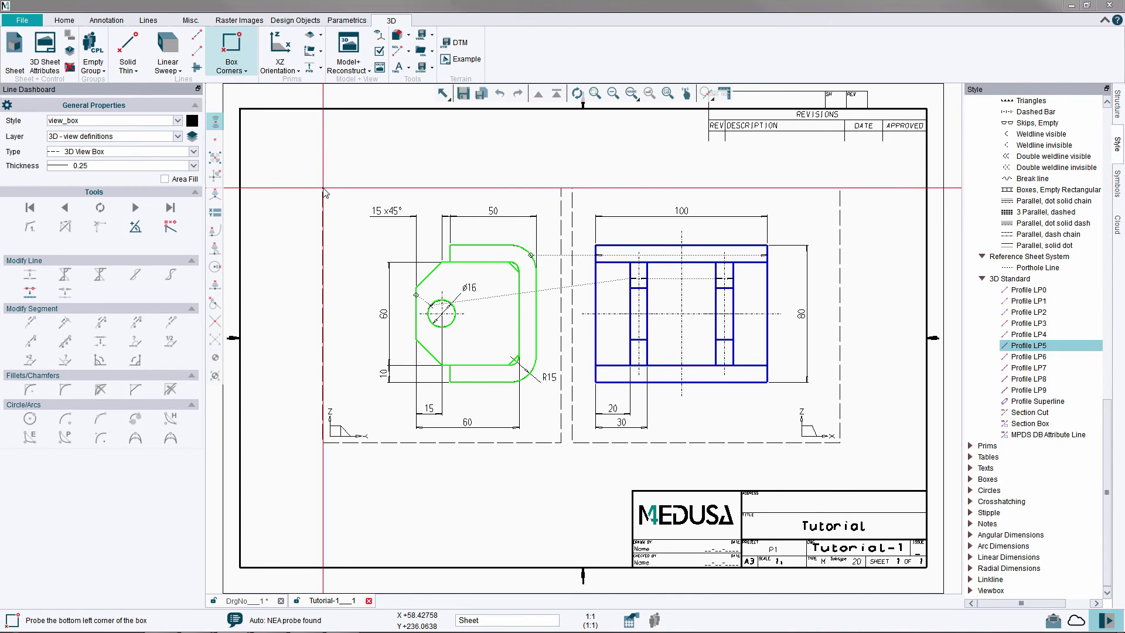
click(323, 188)
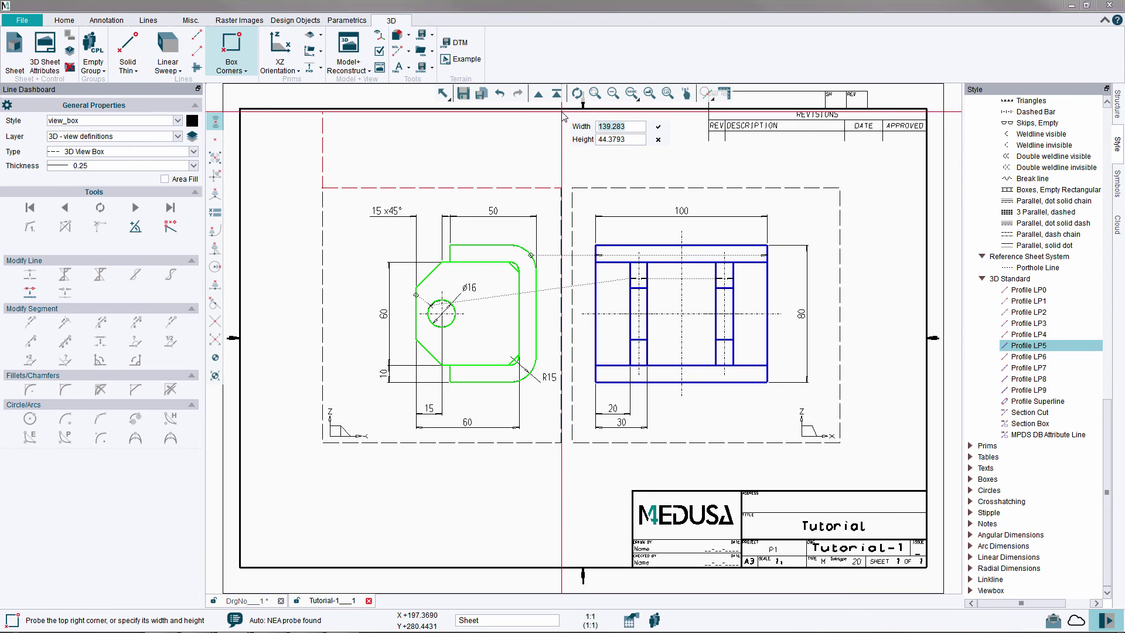
click(564, 118)
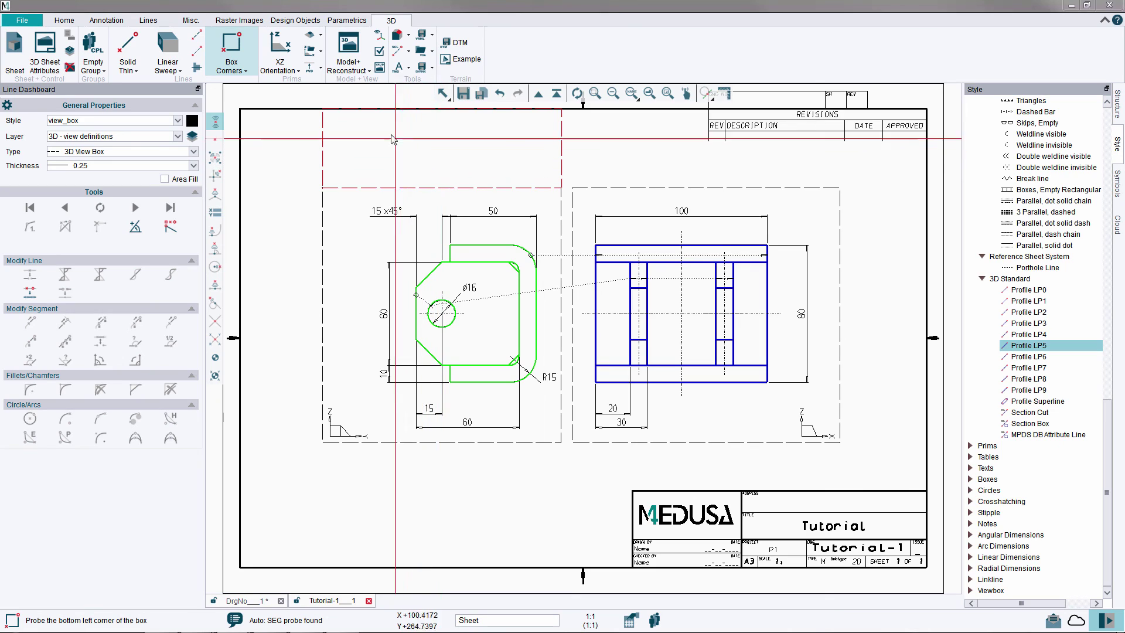
- Place an isometric view datum inside the new view box, then select the box
click(310, 41)
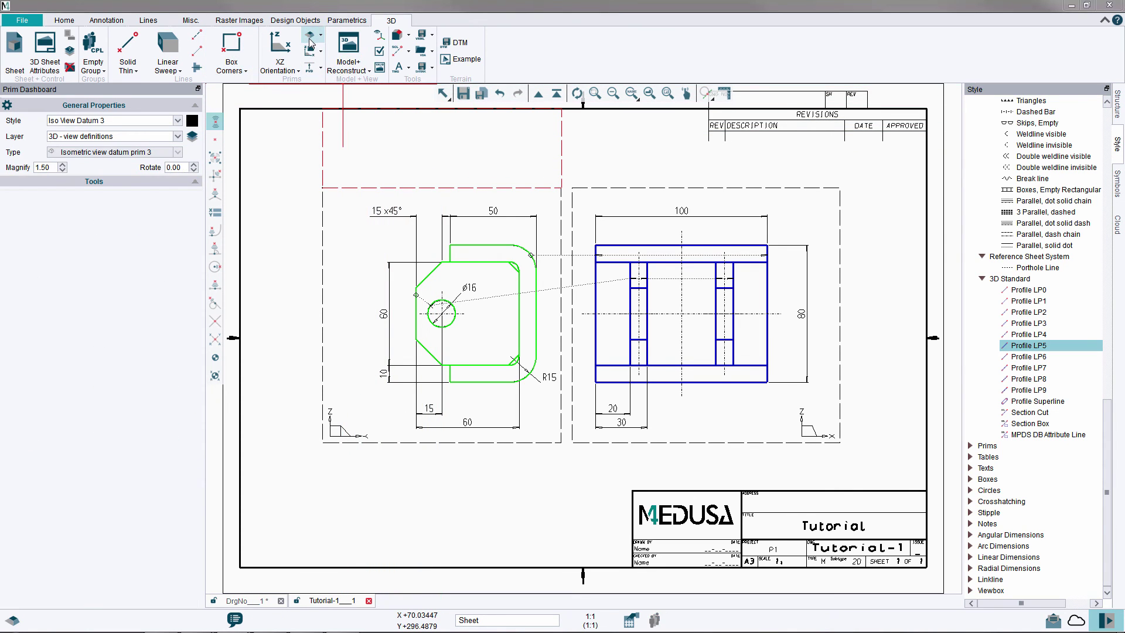
click(348, 180)
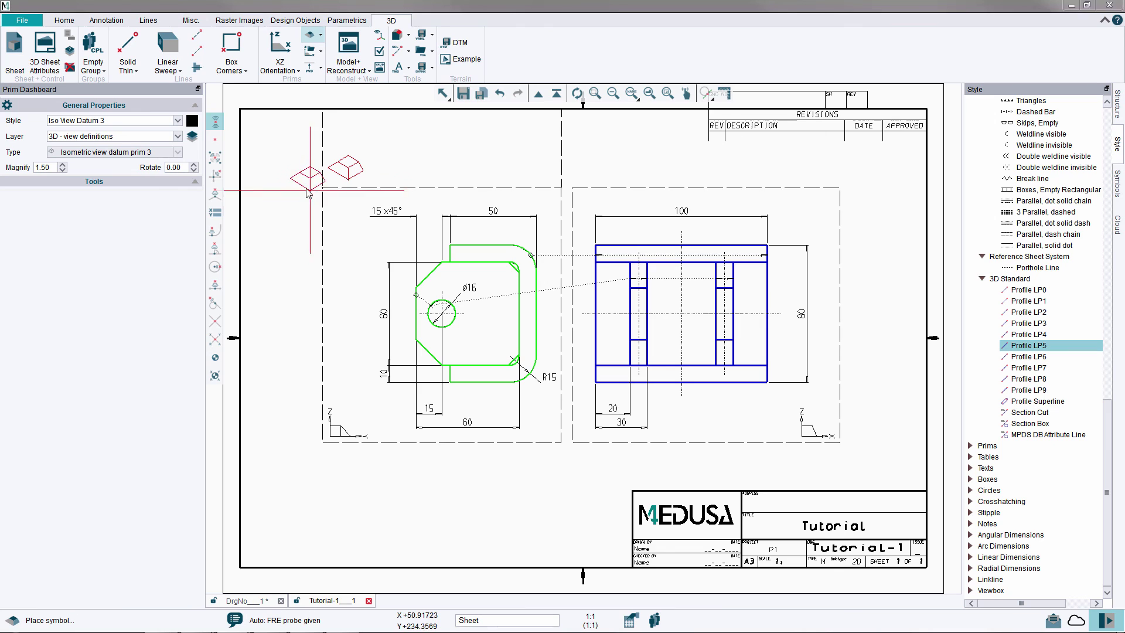
right_click(295, 184)
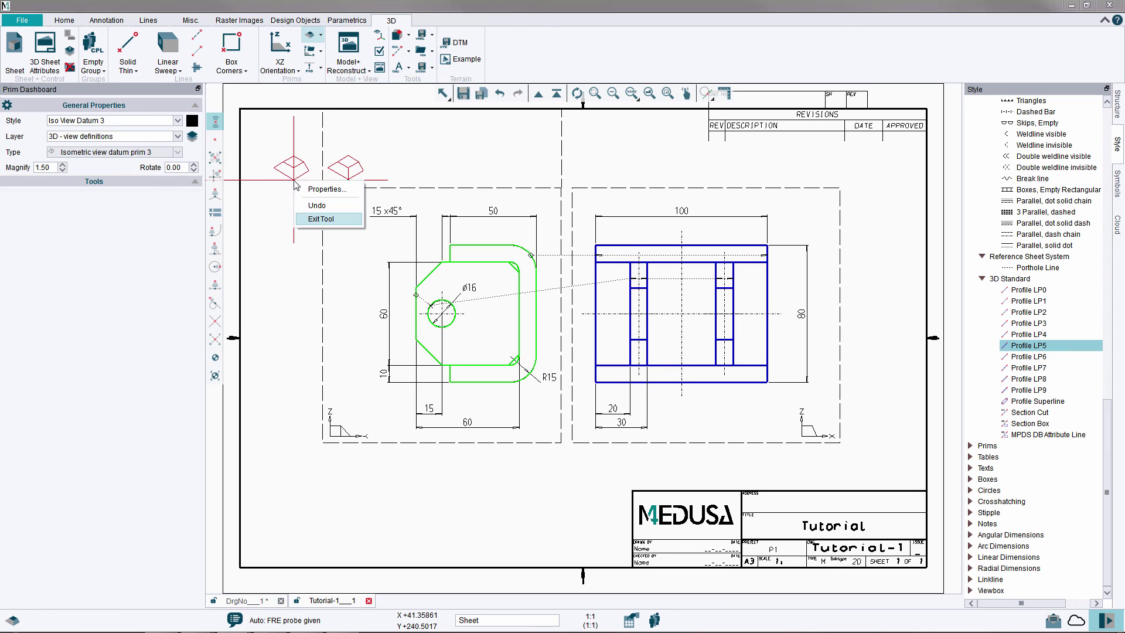
click(321, 219)
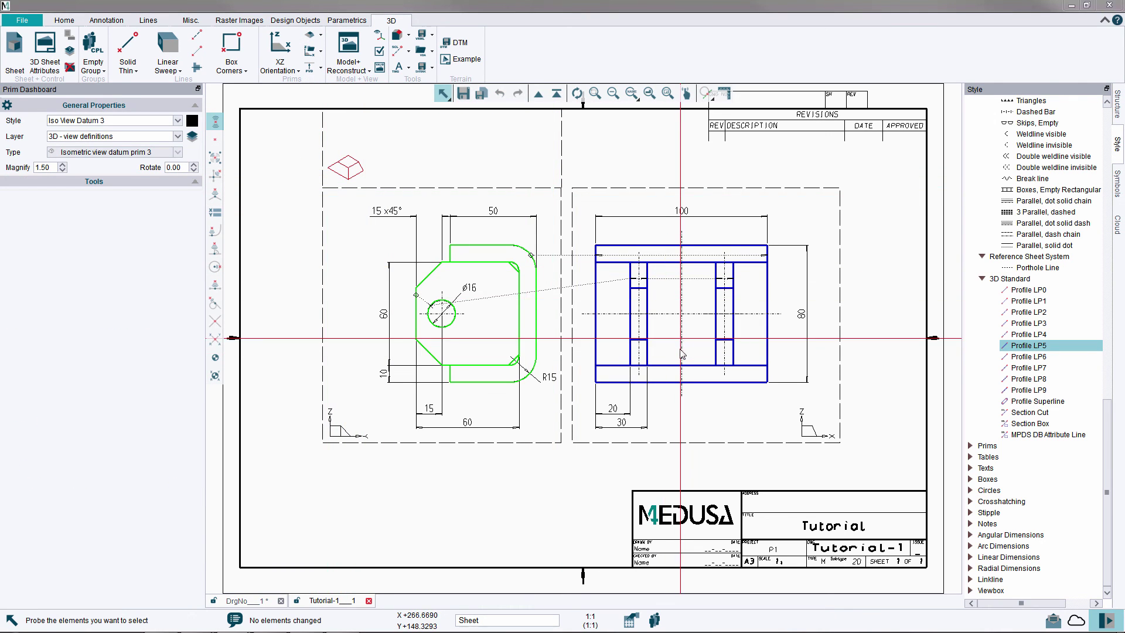
click(561, 174)
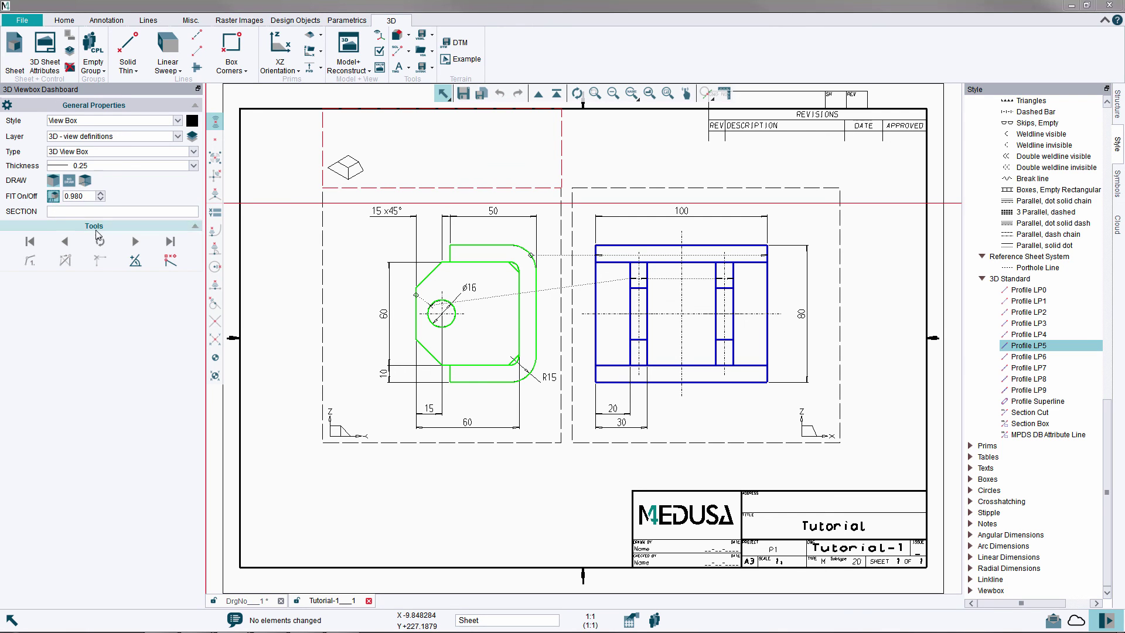
- Regenerate the part as an isometric drawing in the view box and hide the Style panel
click(352, 48)
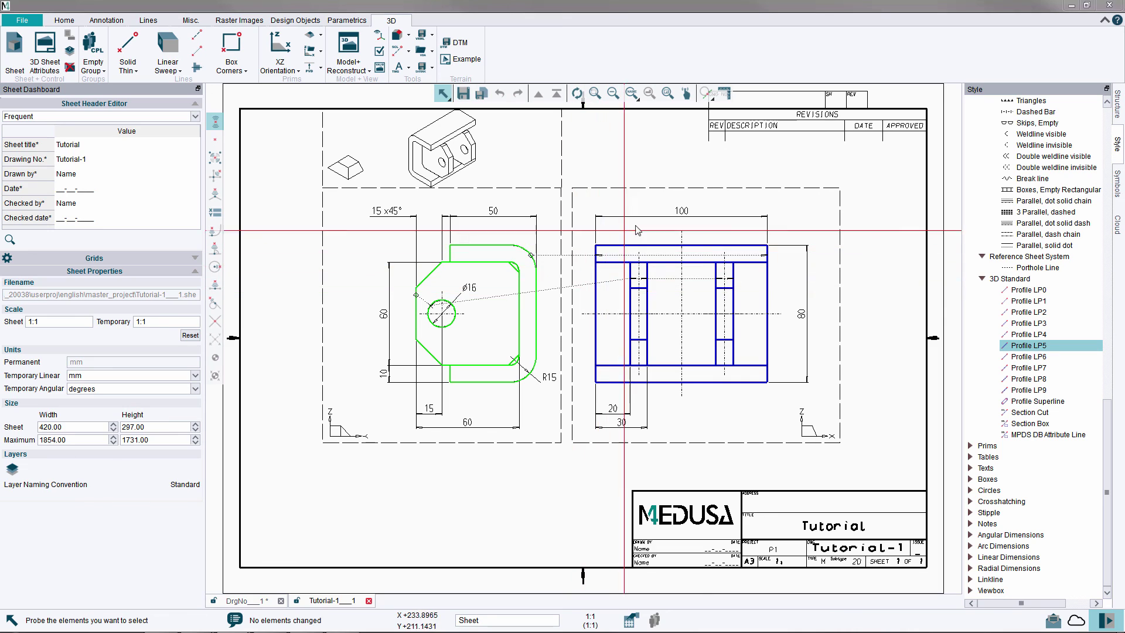
click(1105, 620)
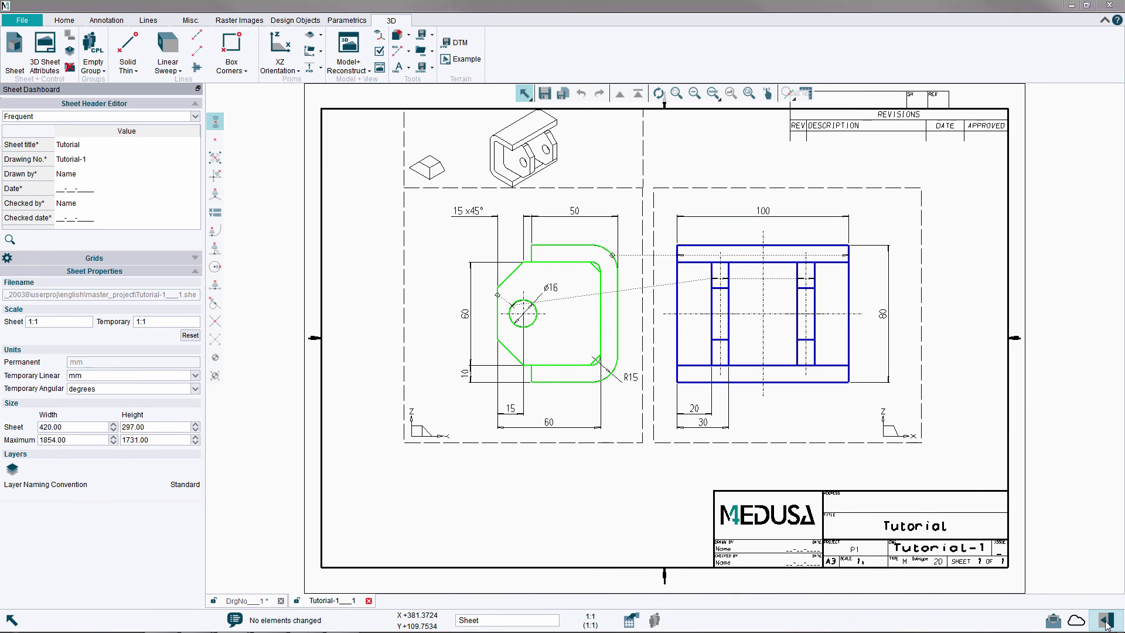